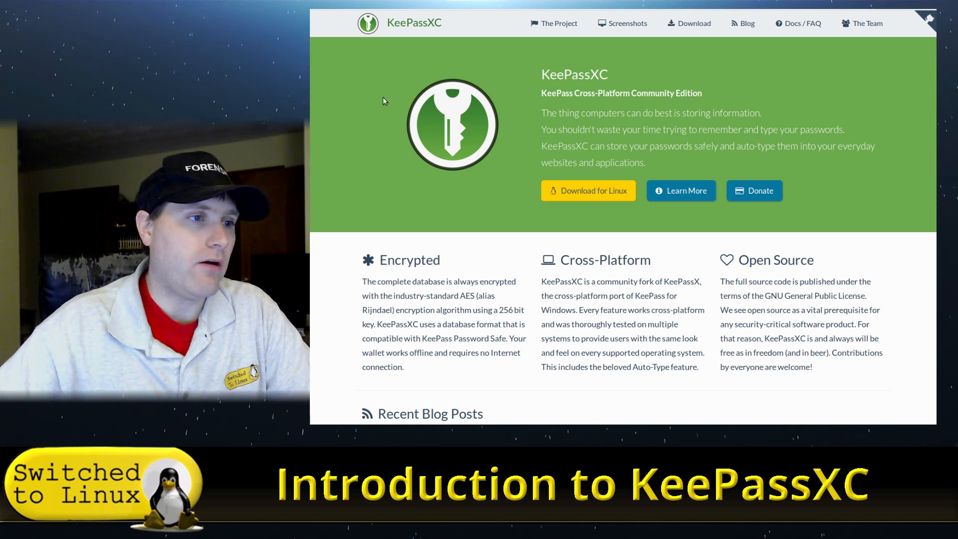
scroll(615, 193, down, 3)
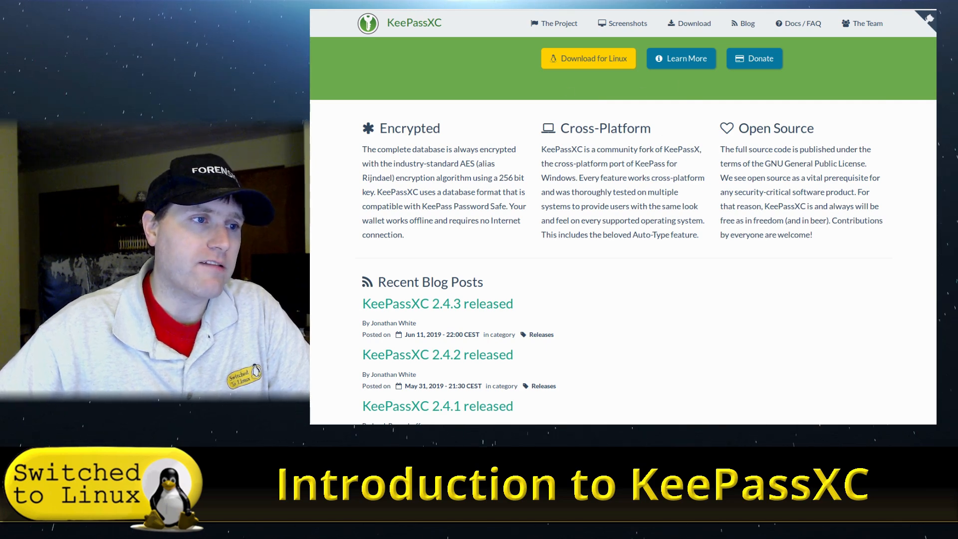
scroll(852, 285, down, 3)
scroll(852, 284, down, 2)
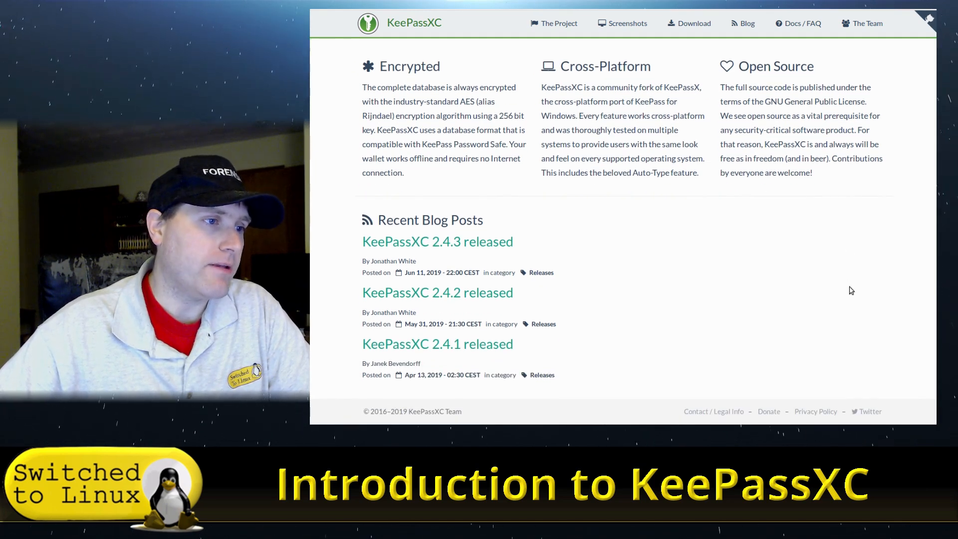
scroll(852, 284, up, 8)
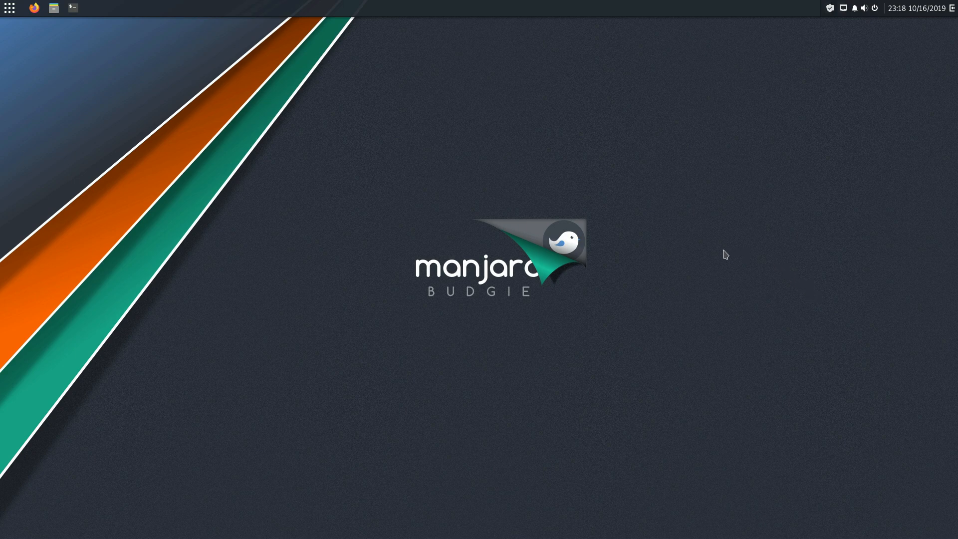
Step: Launch Add/Remove Software from the applications list and search the catalogue for keepass
click(10, 7)
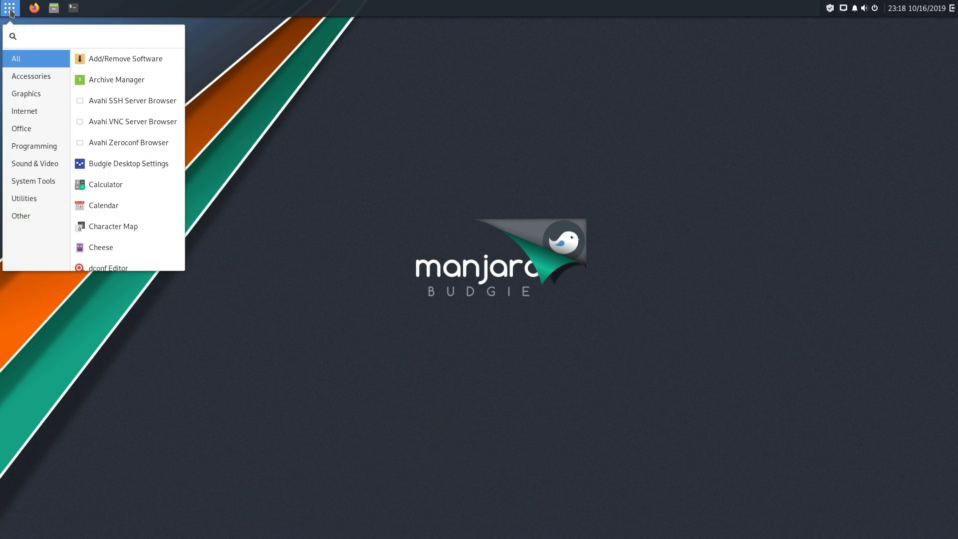
click(112, 55)
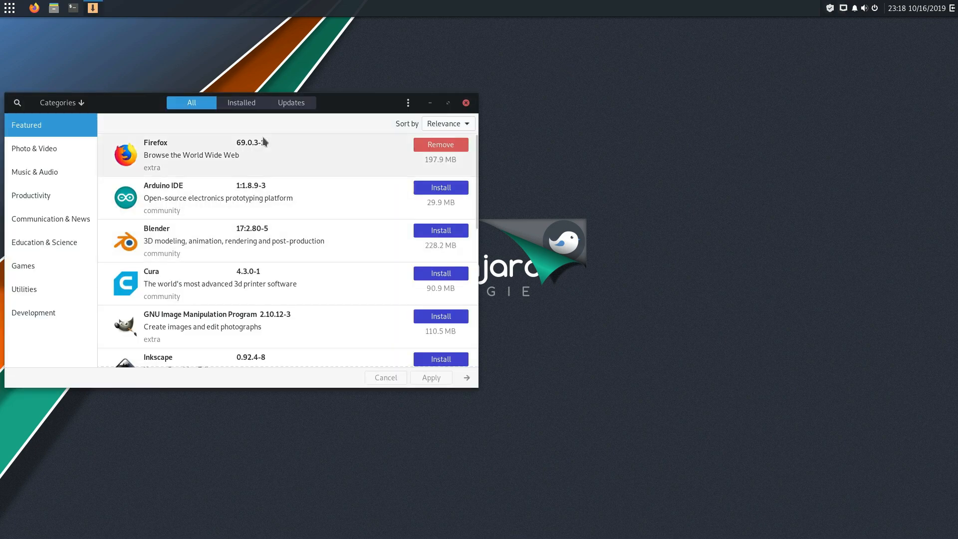
click(17, 102)
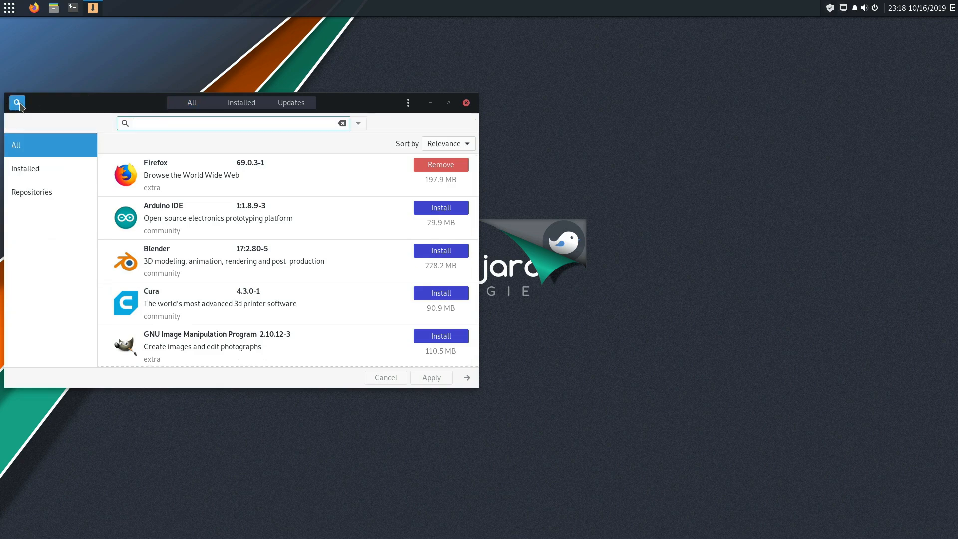
text(keepass)
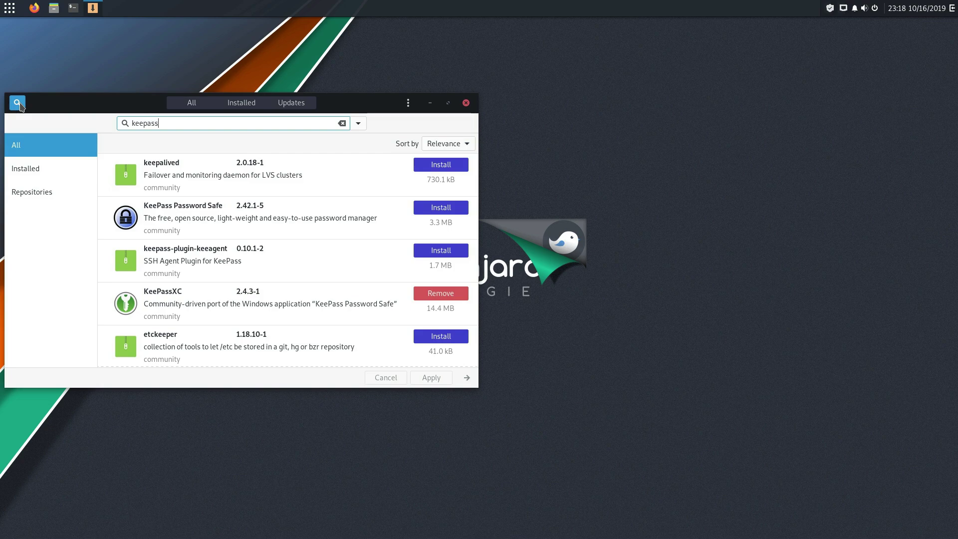
scroll(225, 224, down, 1)
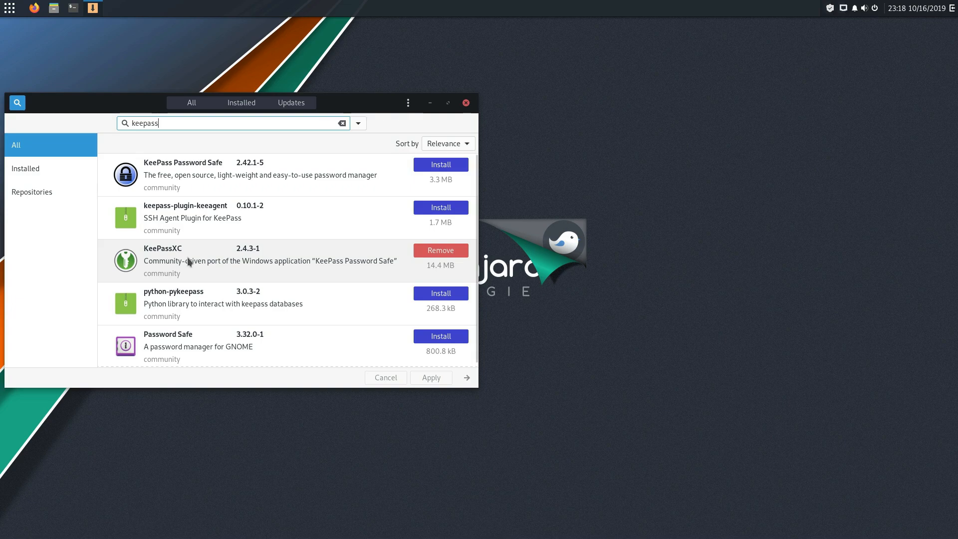
Step: Close the software manager after confirming KeePassXC is installed, and launch KeePassXC from the app menu
click(467, 104)
click(9, 8)
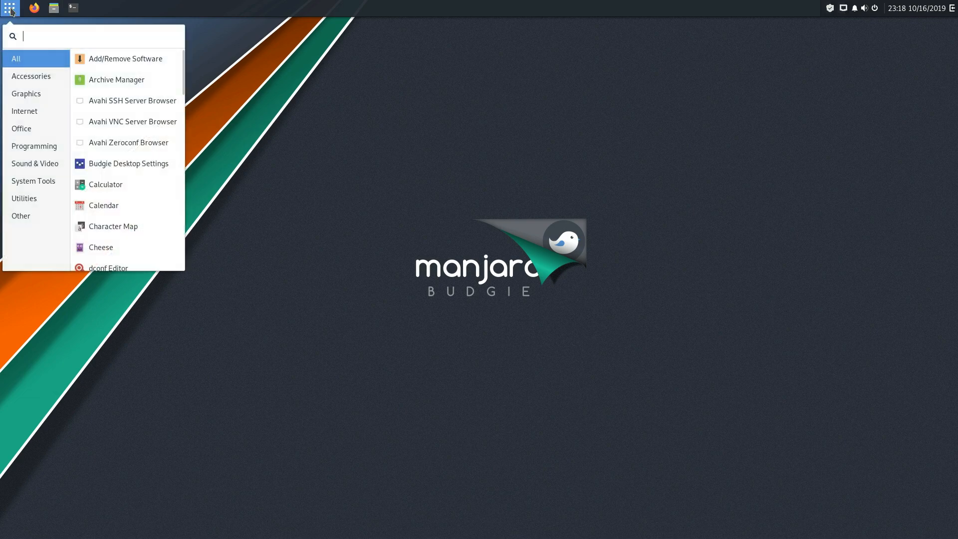
text(kee)
click(111, 59)
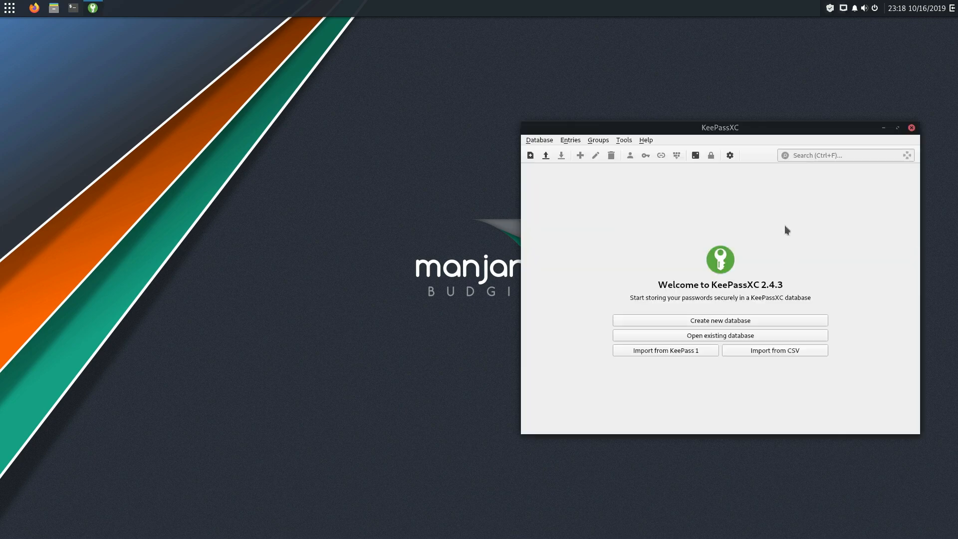
Step: Centre the KeePassXC welcome window on the desktop and browse the Database menu
drag(723, 130, 474, 127)
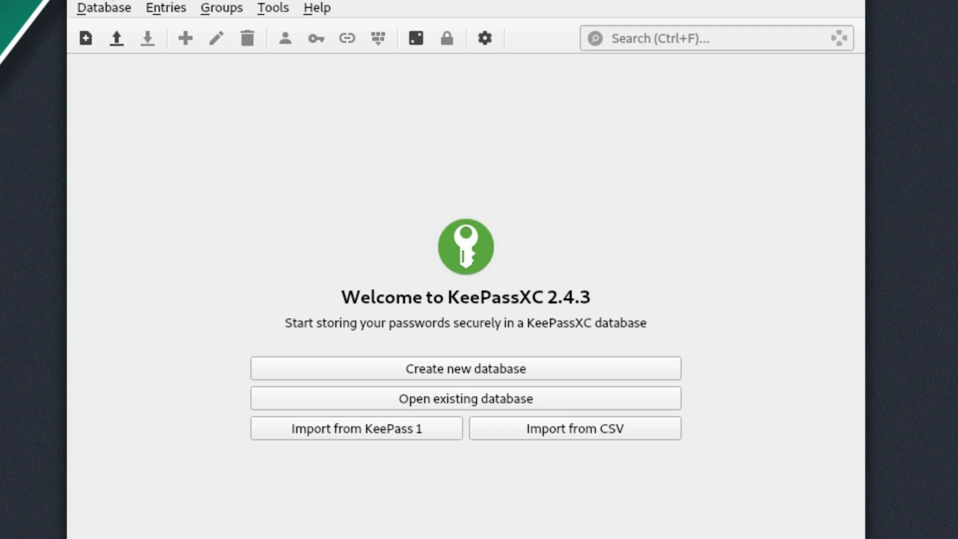
click(104, 8)
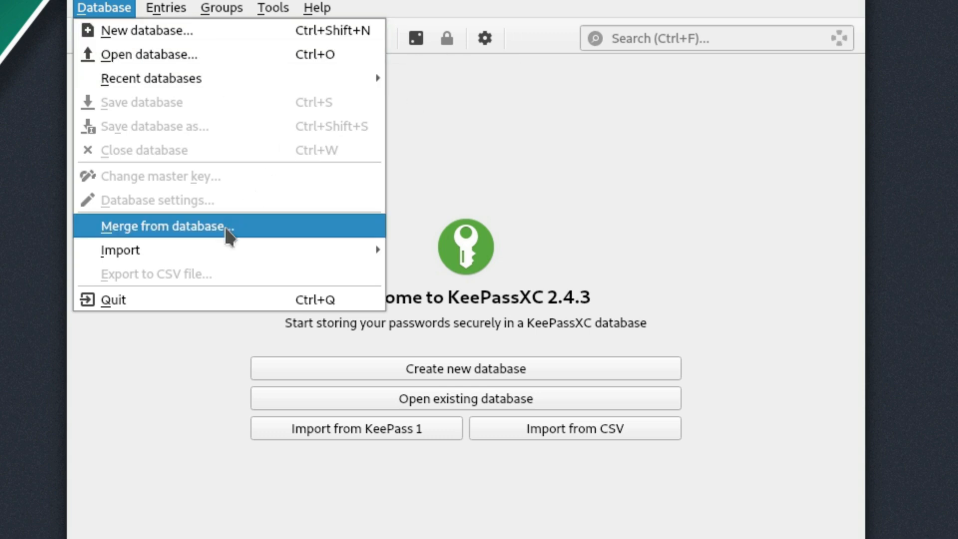
mouse_move(341, 54)
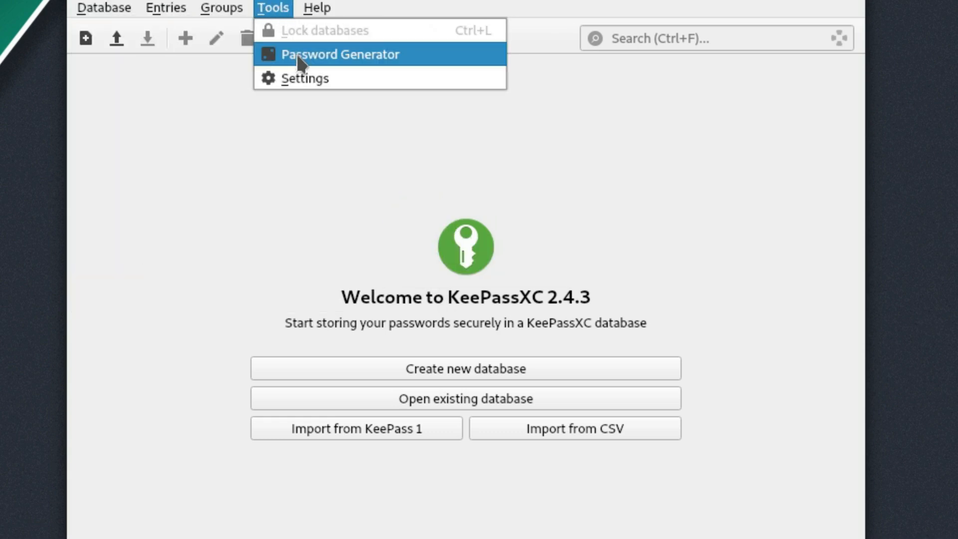
Step: Show the Security page of KeePassXC's Application Settings via Tools > Settings
click(303, 78)
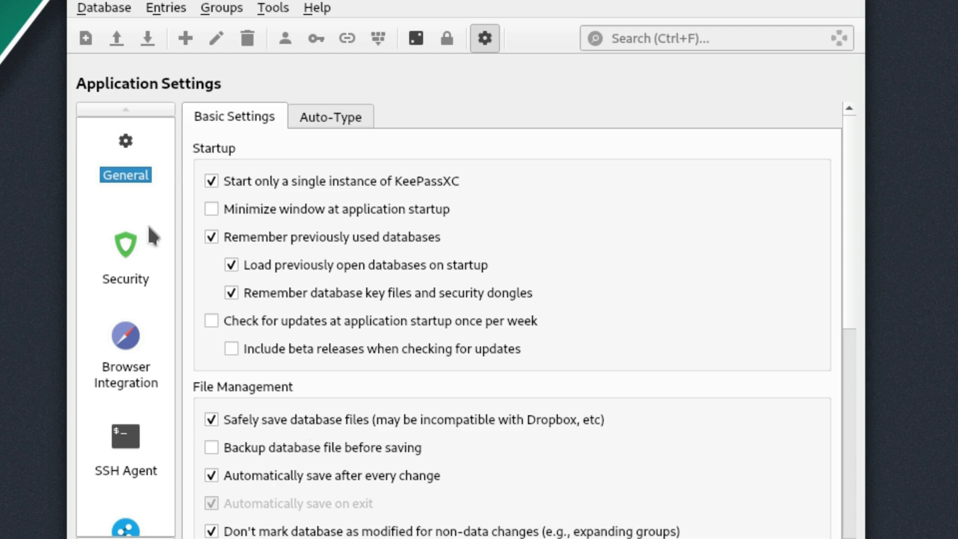
click(129, 278)
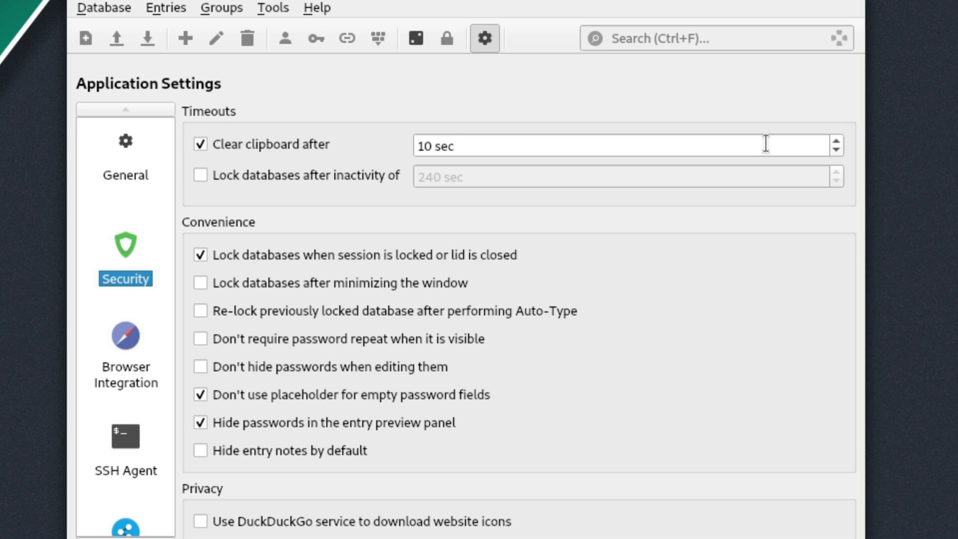
click(836, 141)
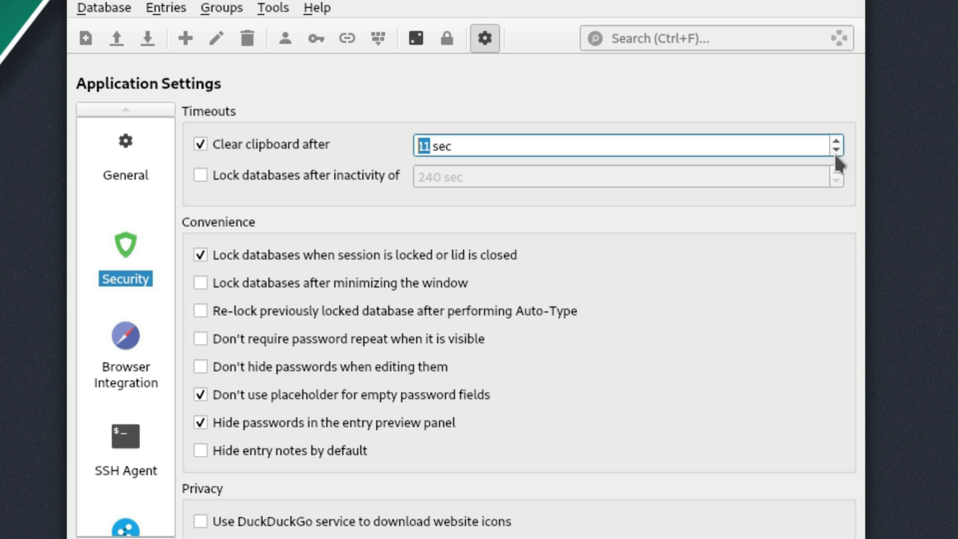
click(836, 152)
click(836, 152)
click(836, 151)
click(836, 152)
click(836, 140)
click(836, 140)
click(835, 141)
click(836, 140)
click(375, 177)
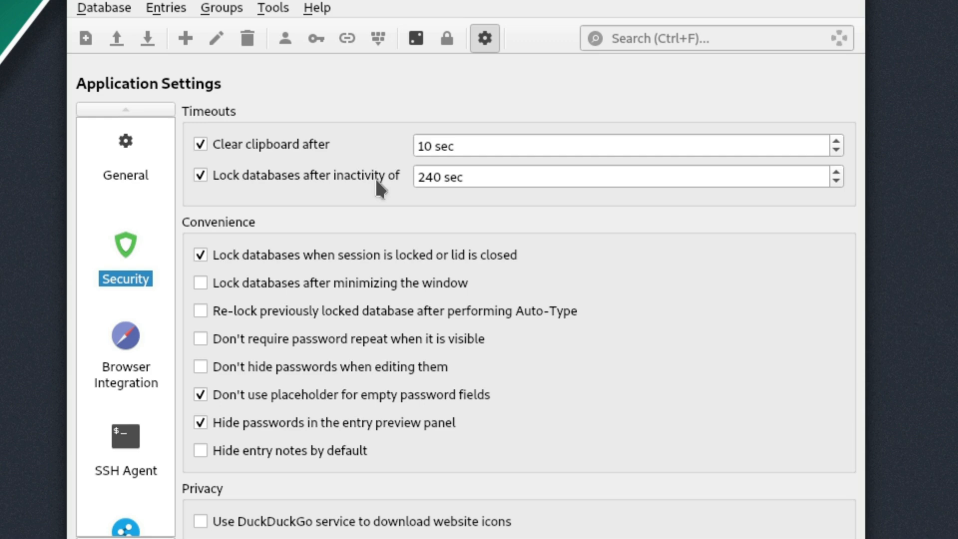
click(375, 177)
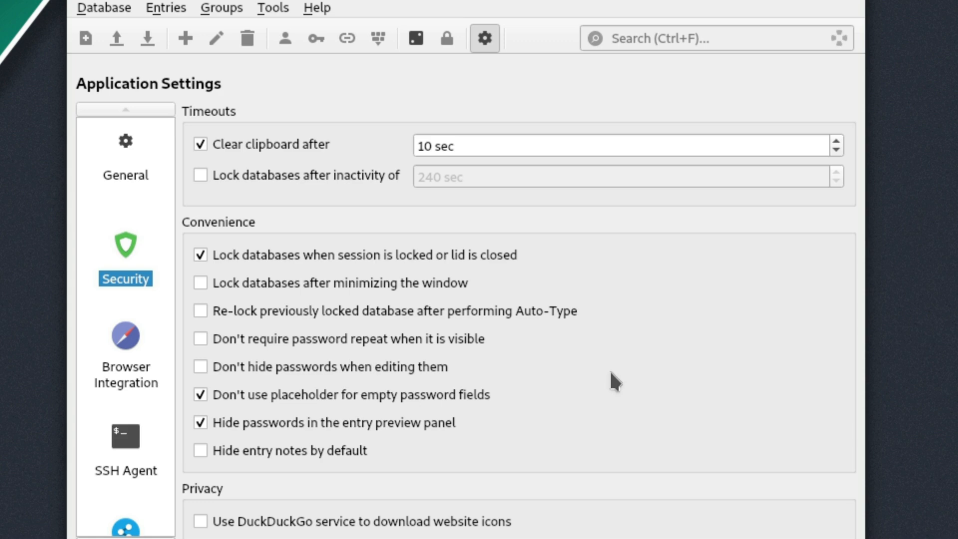
click(125, 341)
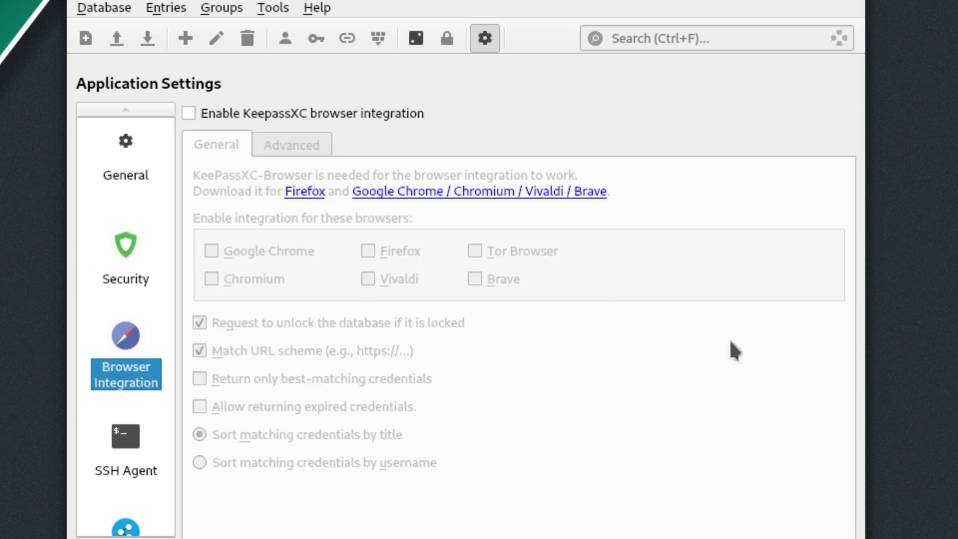
Step: Toggle browser integration on and off, review the SSH Agent, KeeShare and General pages, then close the settings
click(238, 119)
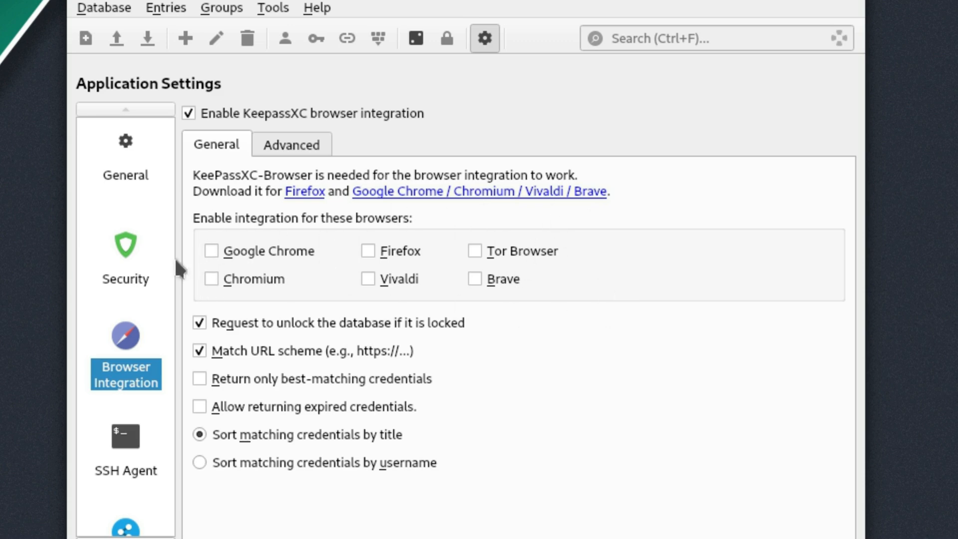
click(190, 113)
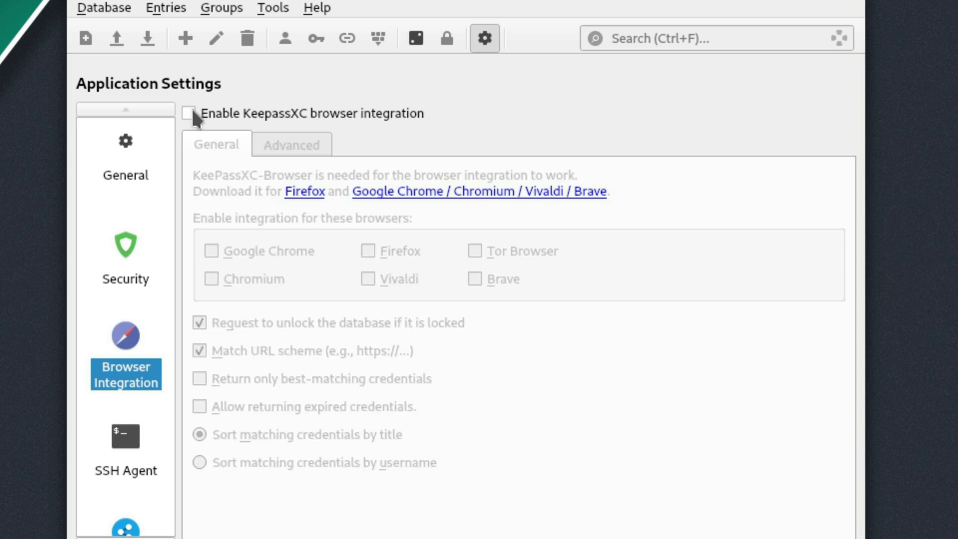
click(120, 449)
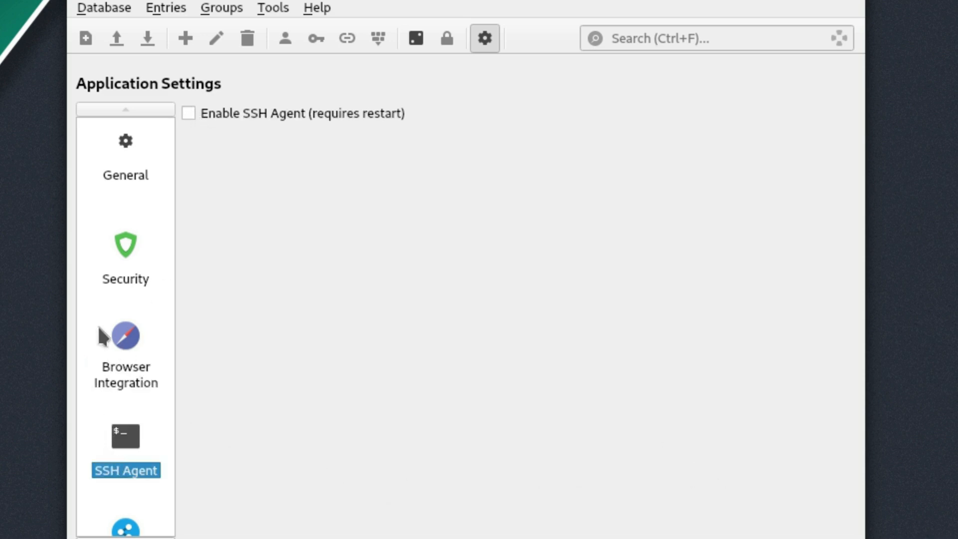
scroll(127, 479, down, 1)
click(126, 479)
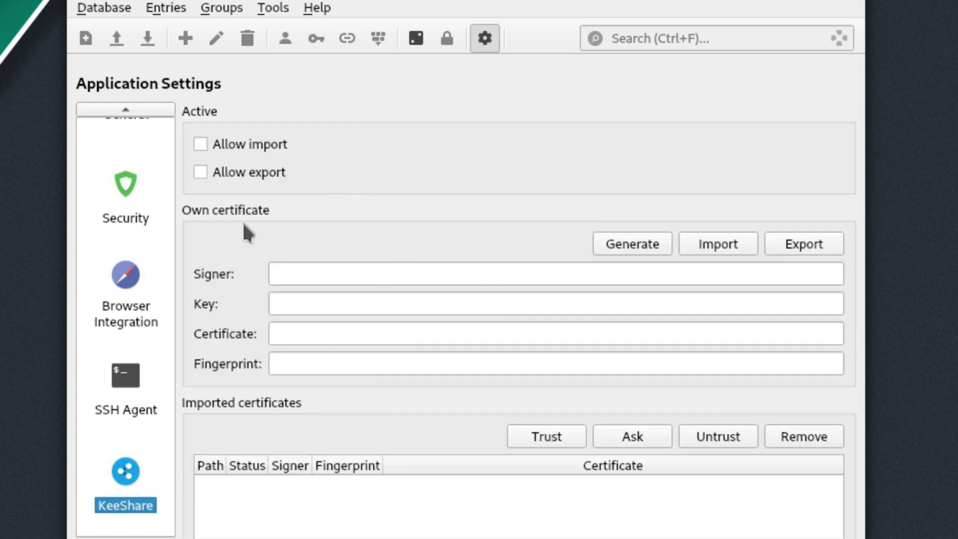
scroll(132, 225, up, 1)
click(128, 170)
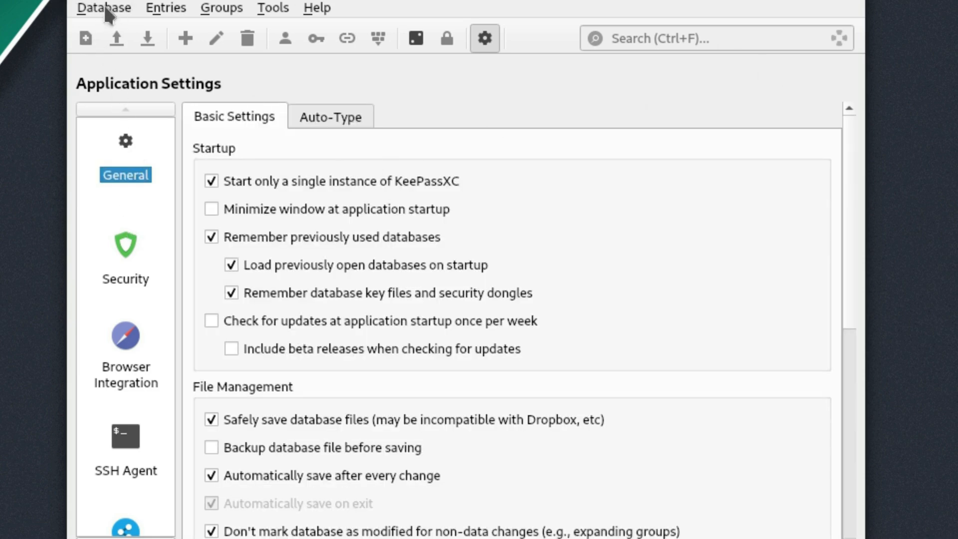
click(486, 39)
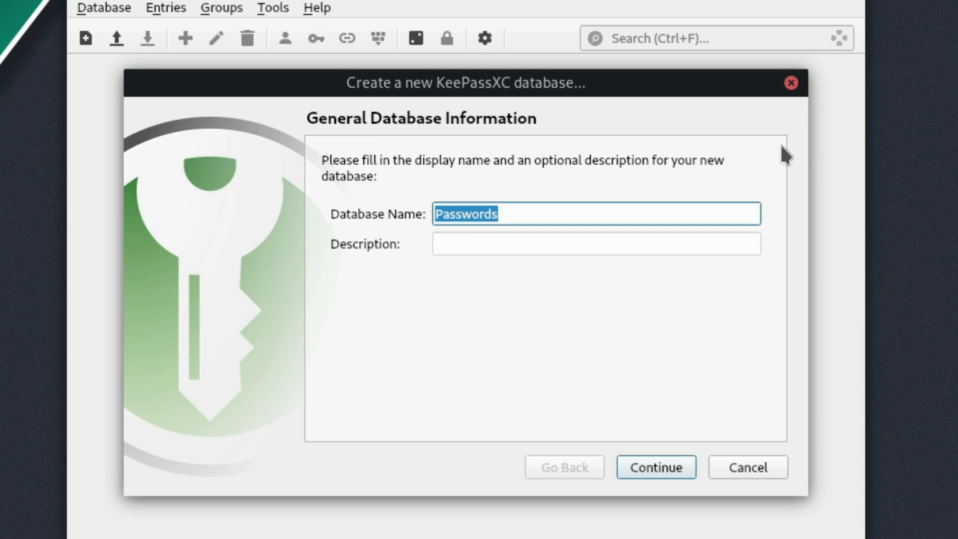
text(Obvio)
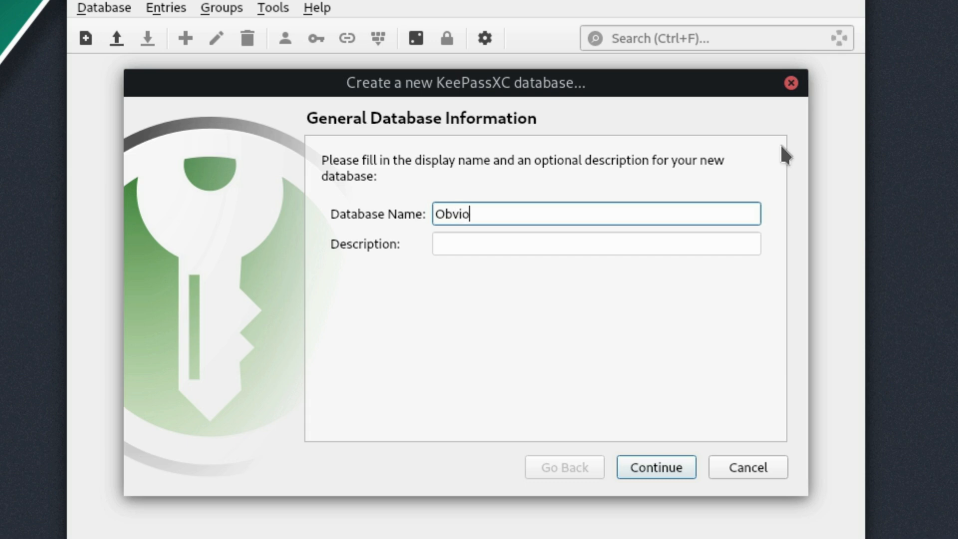
text(usFile)
text(ToHack)
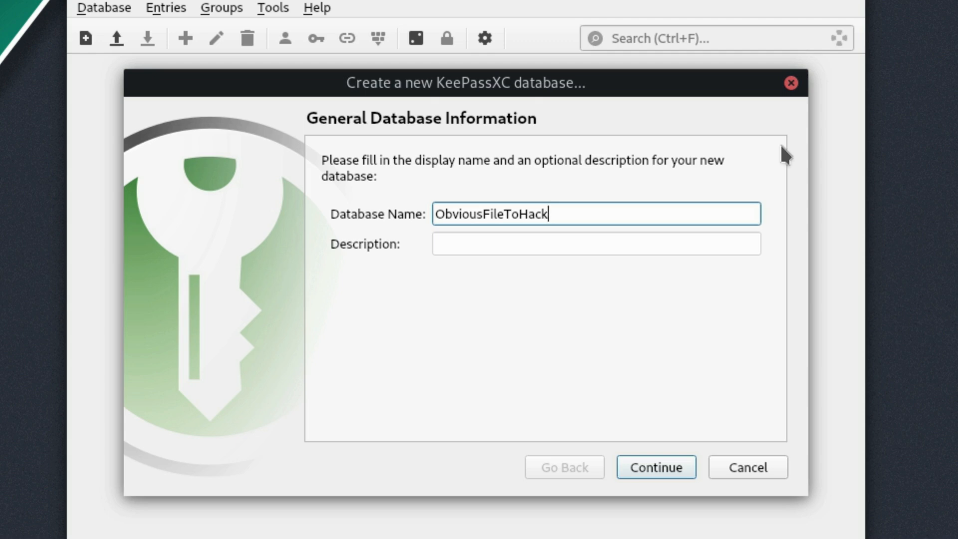
Step: Name the new database 'stuff', leave the description blank and continue to encryption settings
key(BackSpace)
key(BackSpace)
key(BackSpace)
key(BackSpace)
key(BackSpace)
key(BackSpace)
key(BackSpace)
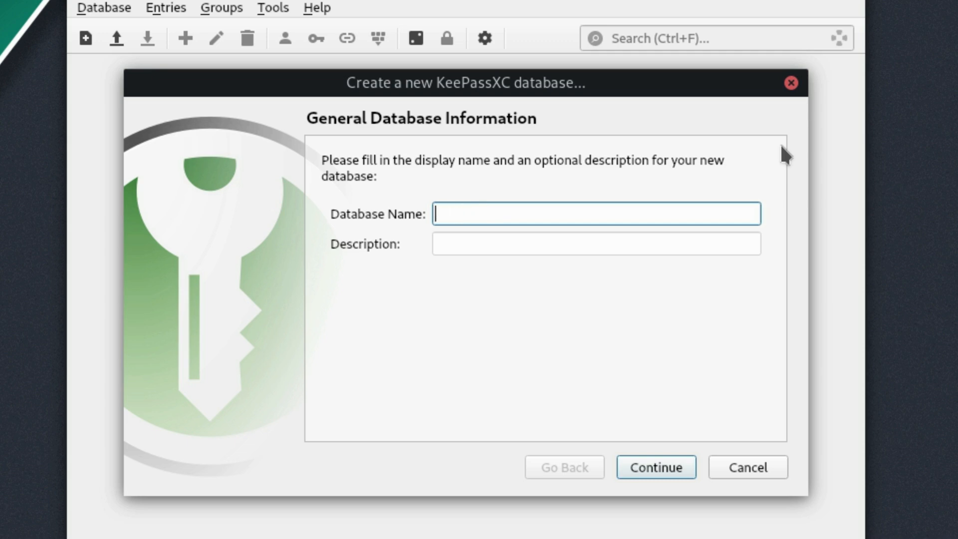
text(Financial)
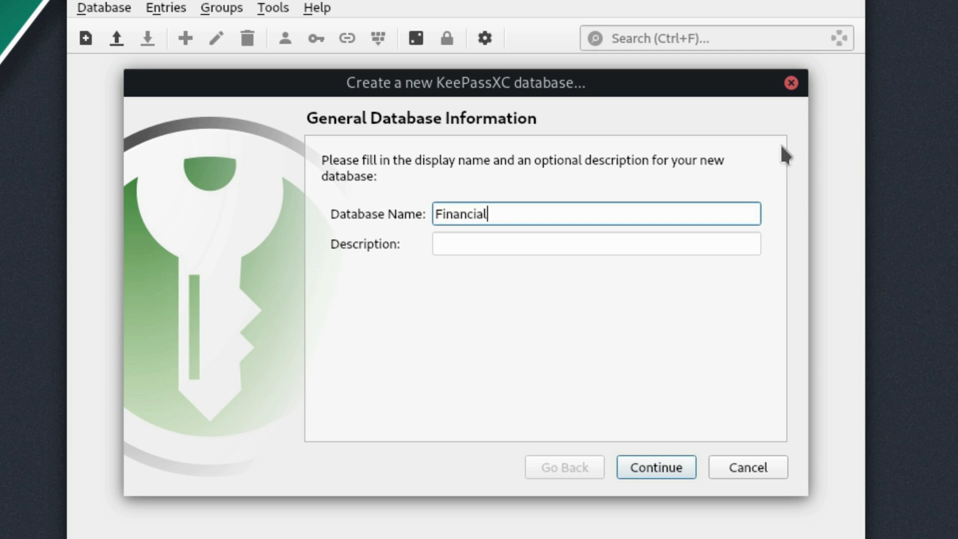
text(Day)
key(BackSpace)
key(BackSpace)
text(ata)
key(BackSpace)
key(BackSpace)
key(BackSpace)
key(BackSpace)
key(BackSpace)
text(stuff)
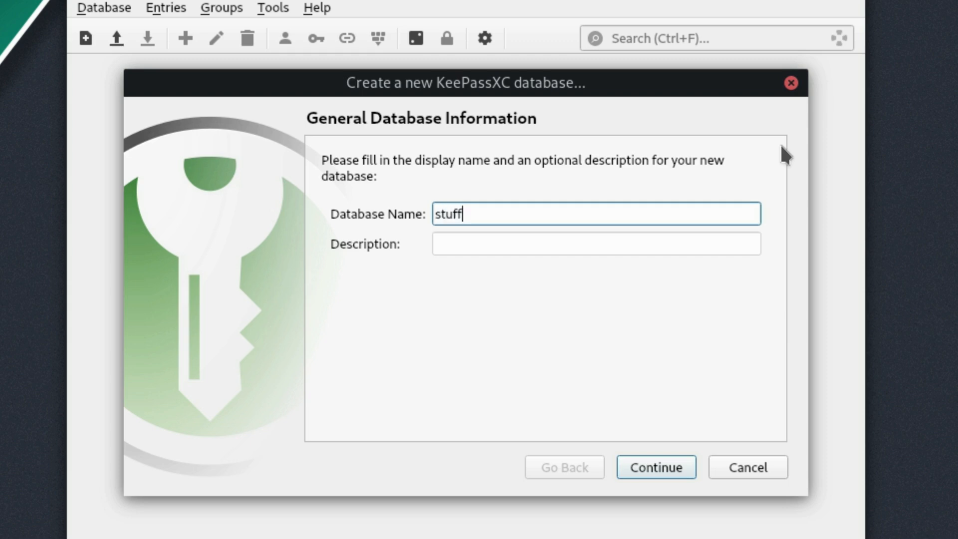
key(Tab)
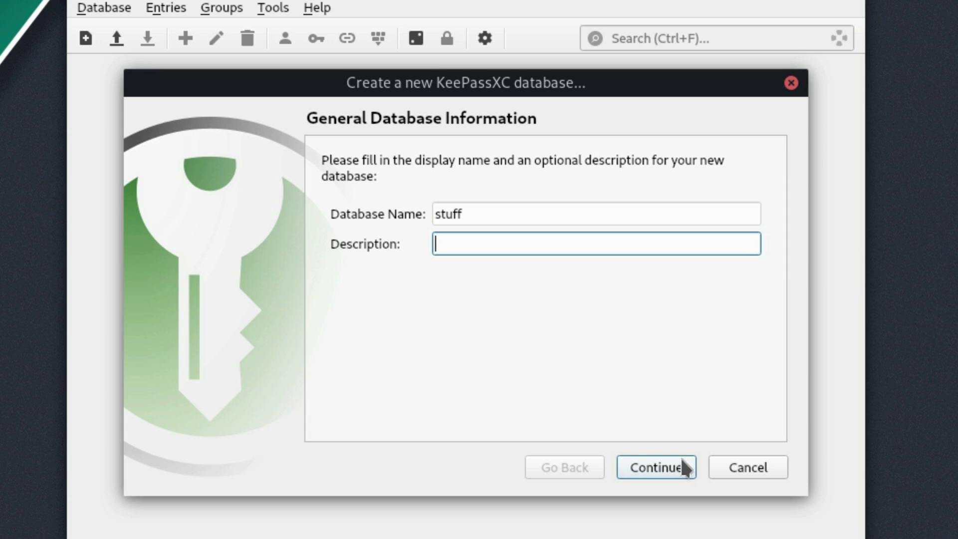
click(677, 470)
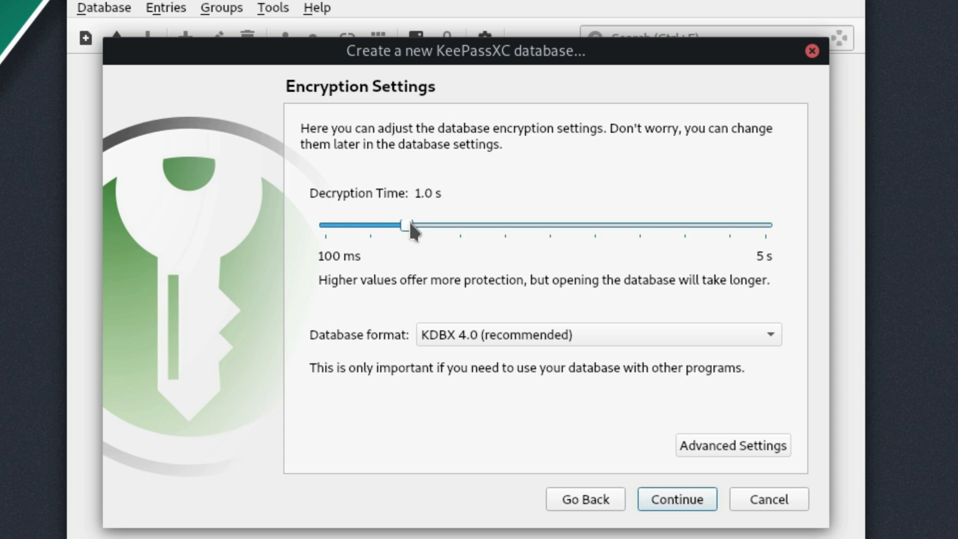
Step: Set the decryption time to about 2.0 seconds and keep KDBX 4.0 as the database format
drag(409, 225, 786, 243)
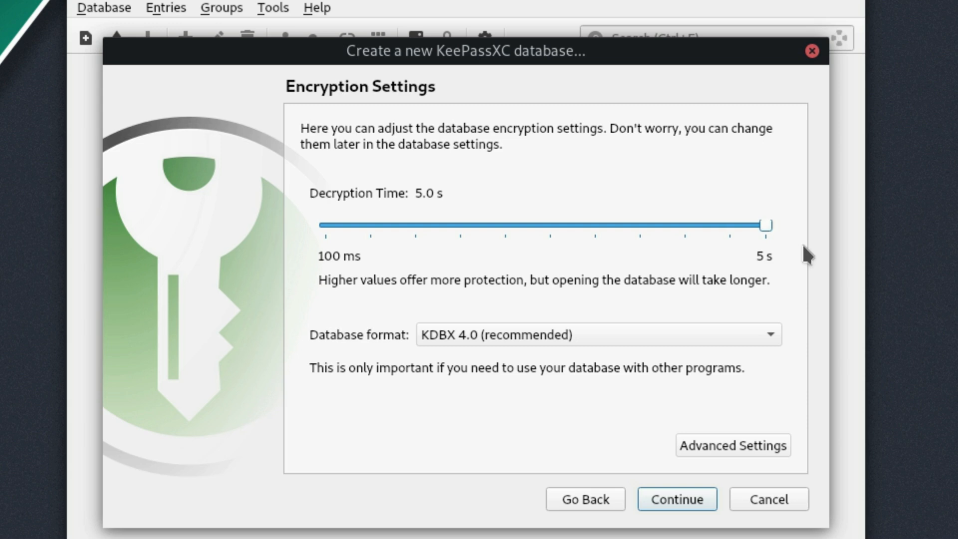
mouse_move(764, 225)
mouse_down()
mouse_move(474, 229)
mouse_move(502, 228)
mouse_up()
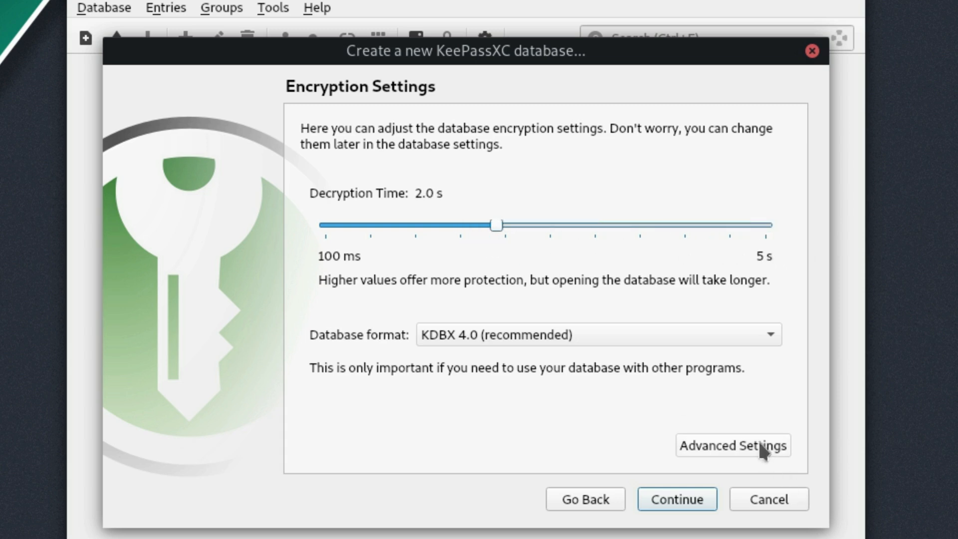
click(608, 340)
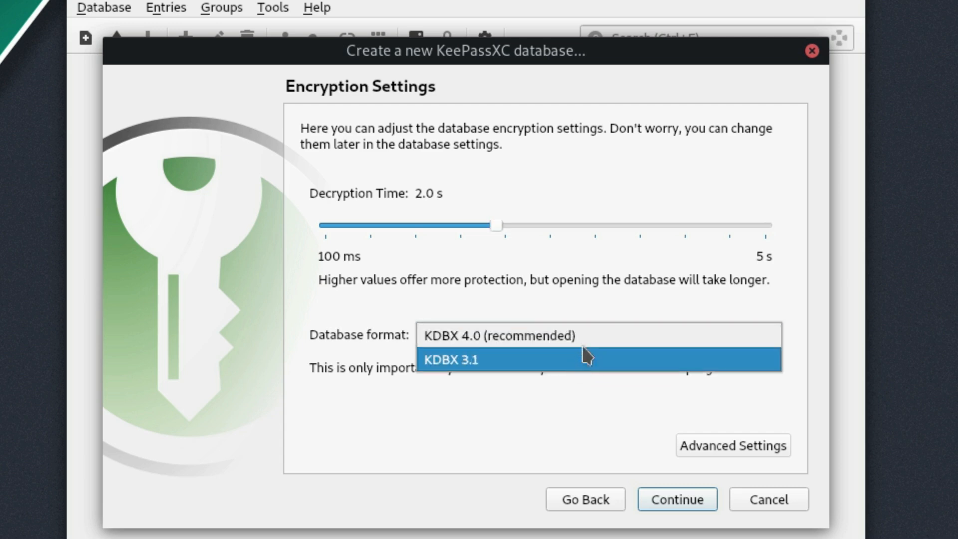
click(592, 336)
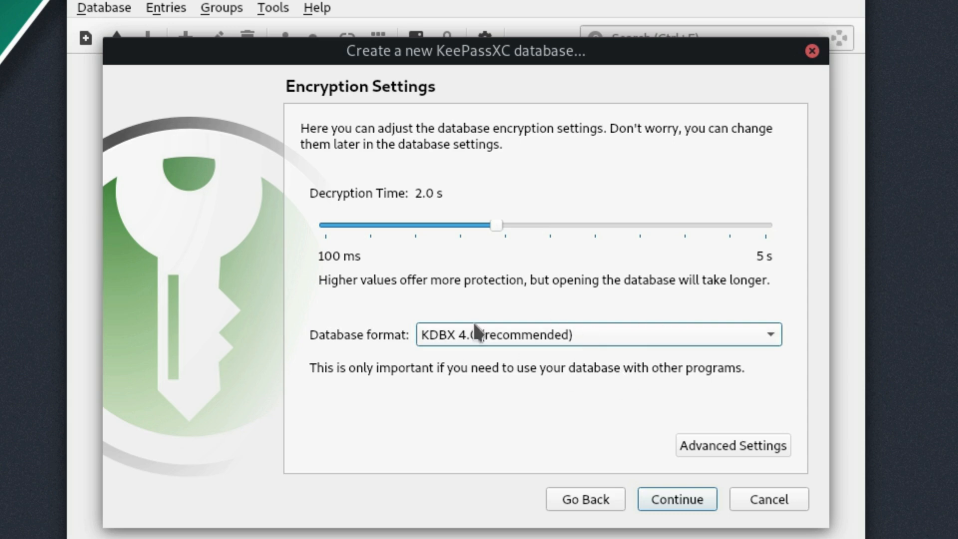
Step: Review the advanced options keeping AES 256-bit and Argon2, then continue to the master key step
click(746, 443)
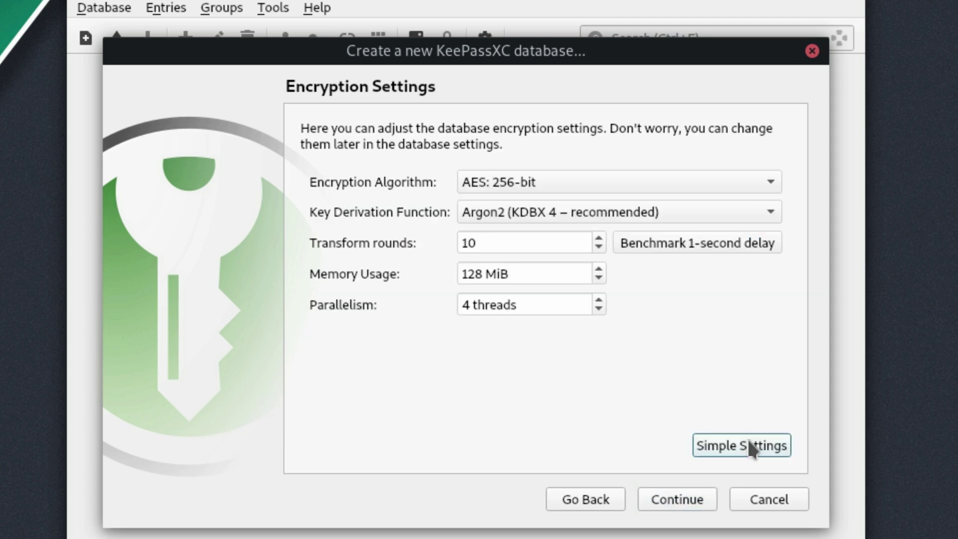
click(771, 184)
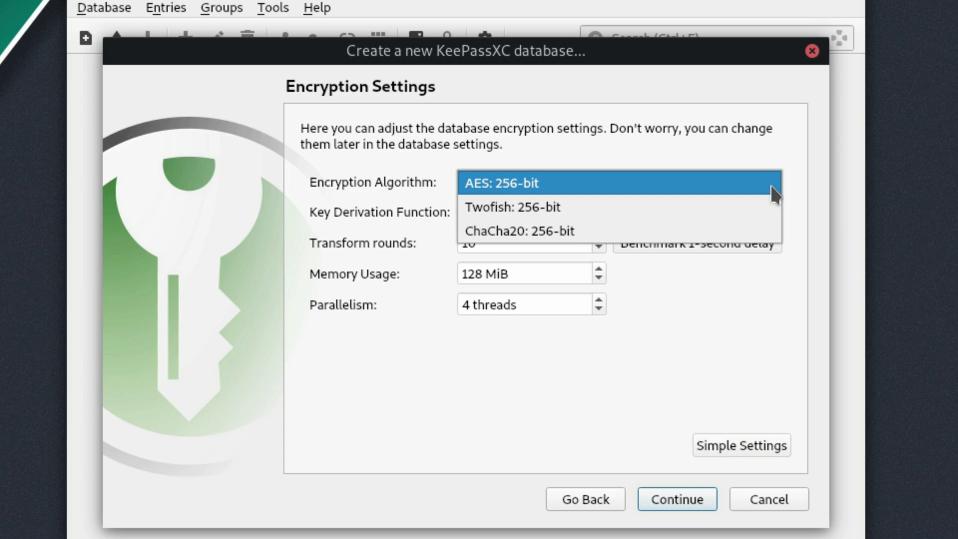
click(774, 187)
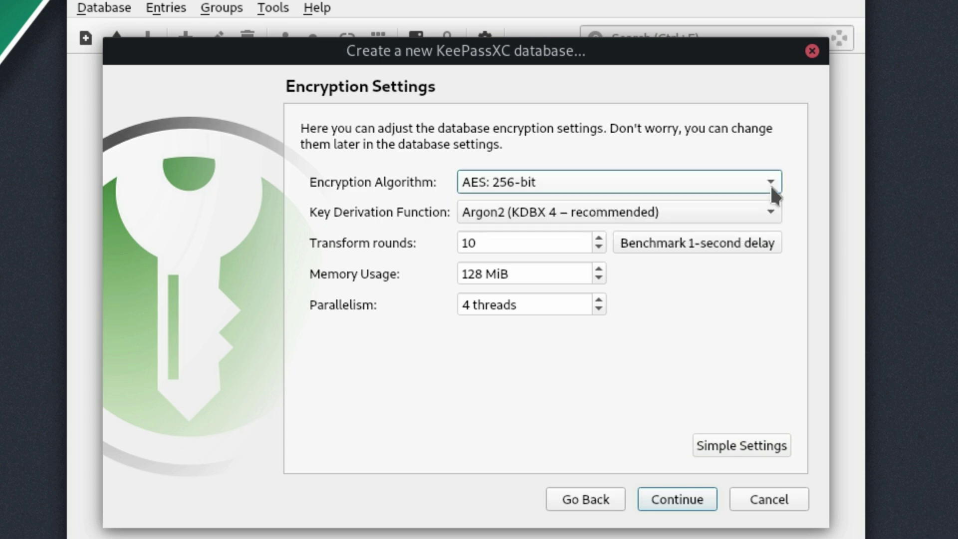
click(772, 216)
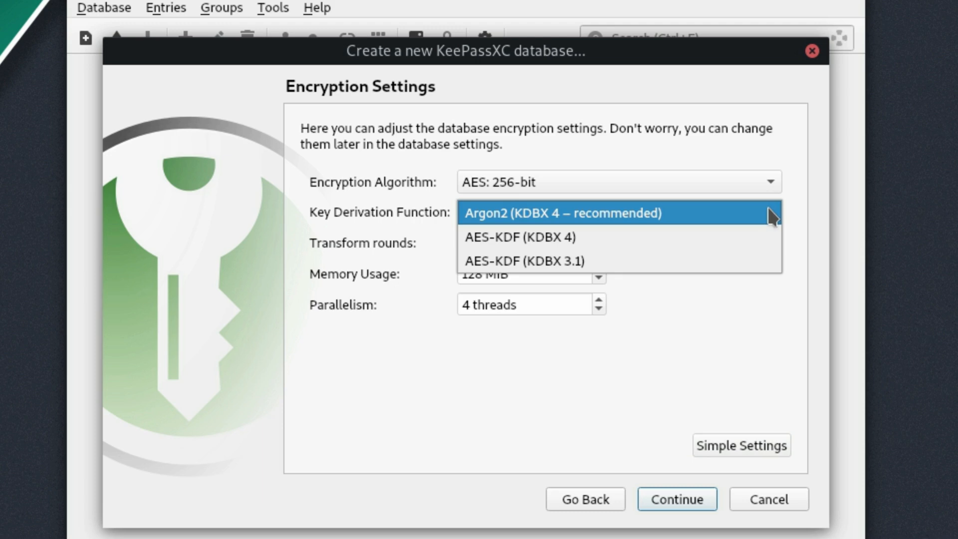
click(771, 216)
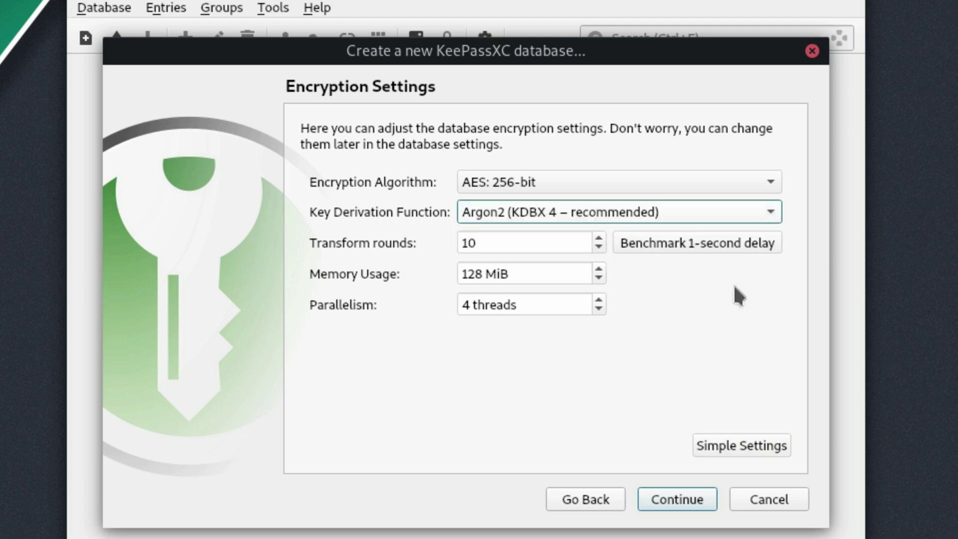
click(704, 446)
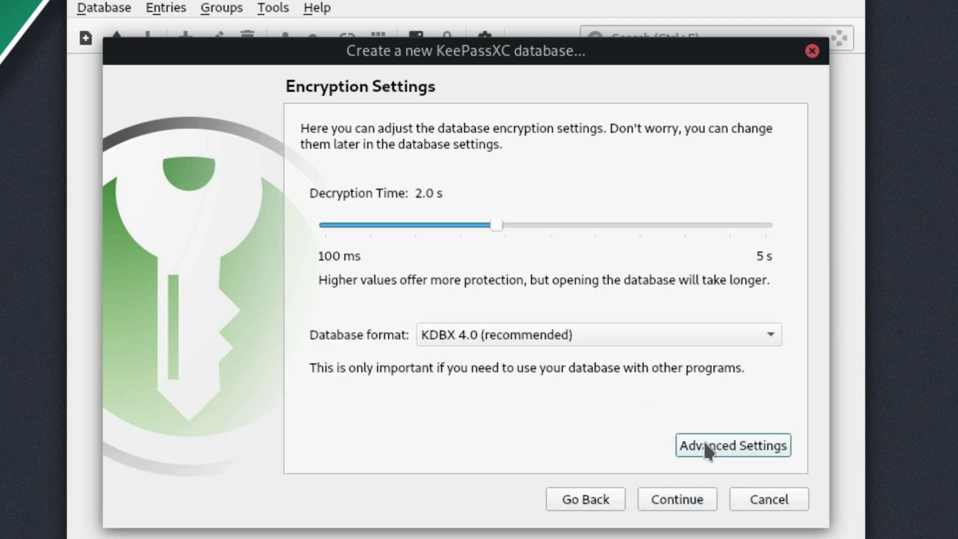
click(707, 491)
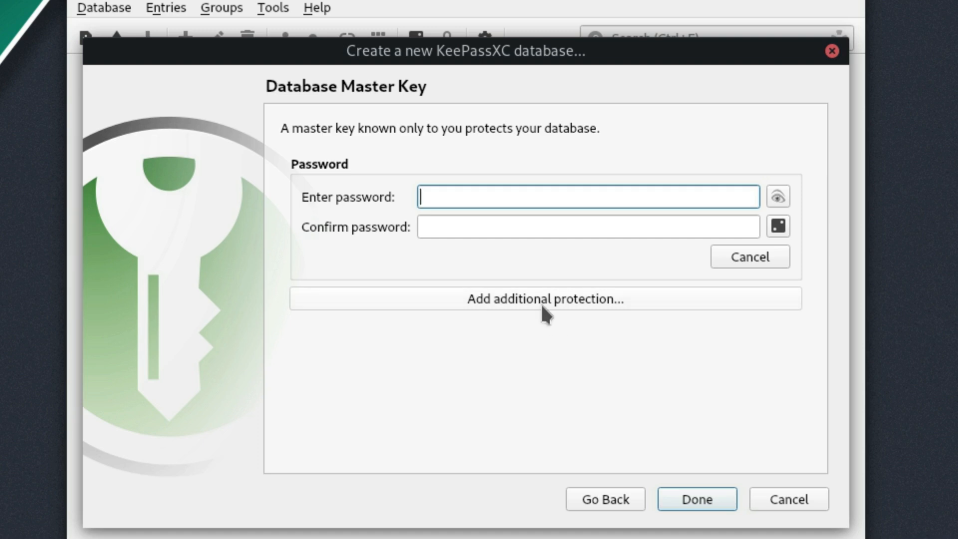
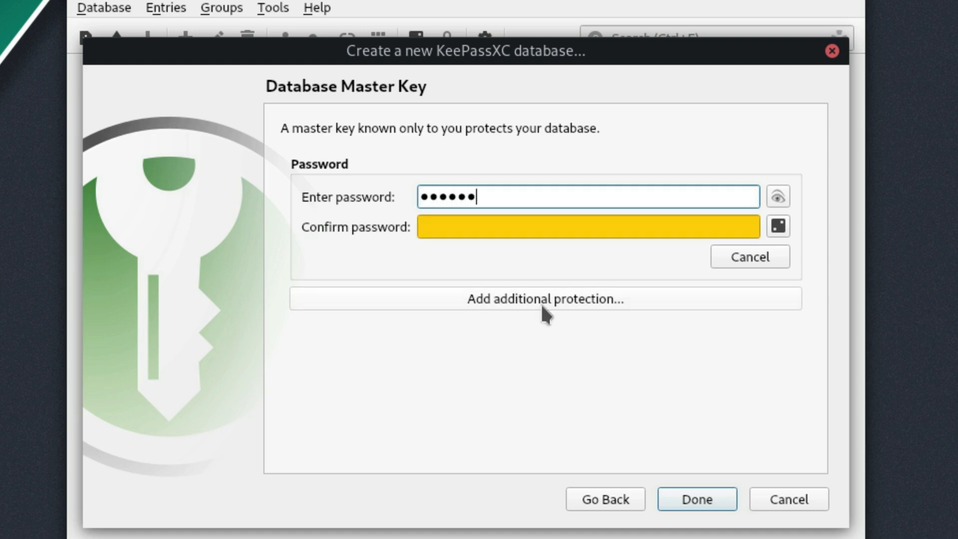
Step: Enter and confirm the master password, then reveal the key file and YubiKey protection options
key(Tab)
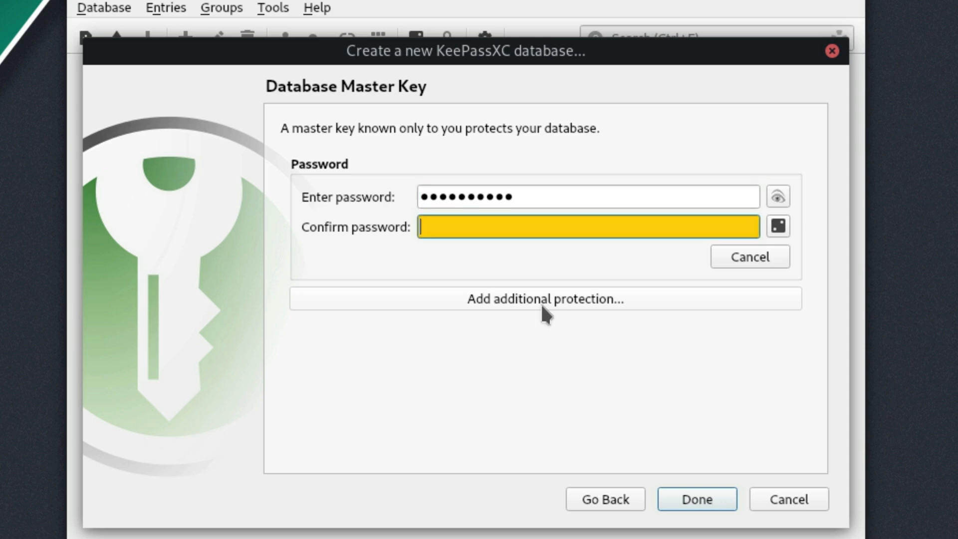
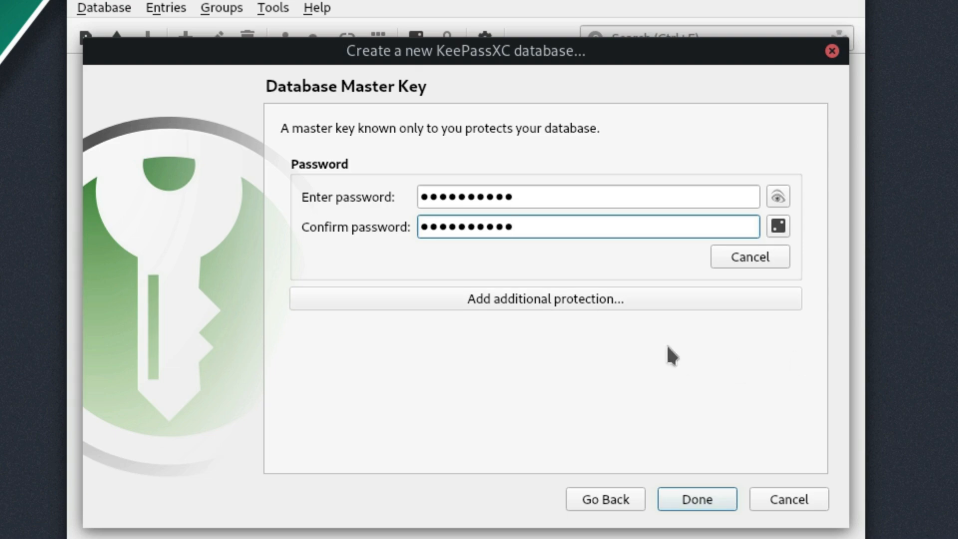
click(574, 297)
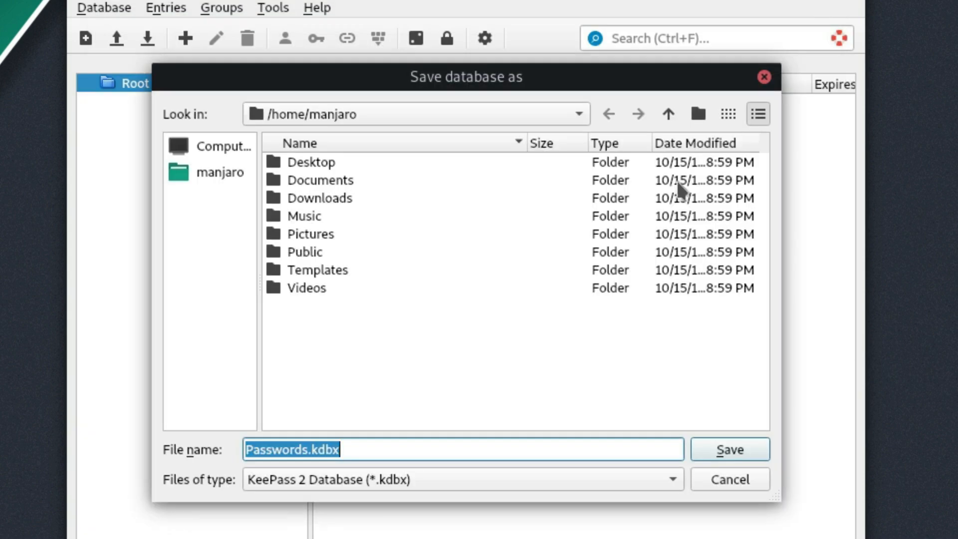
Step: Create the hidden .stuff folder in home and save the database there as stuff.kdbx
click(698, 114)
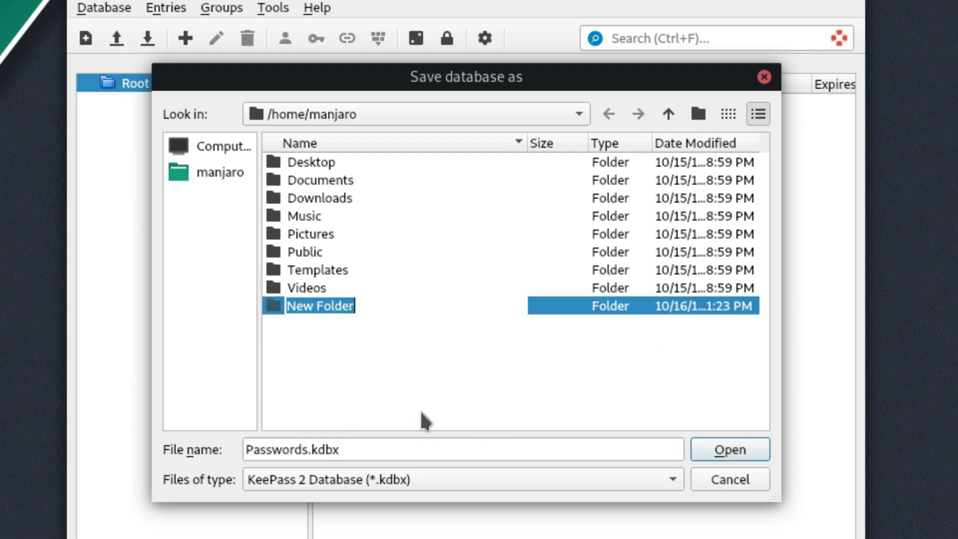
text(.)
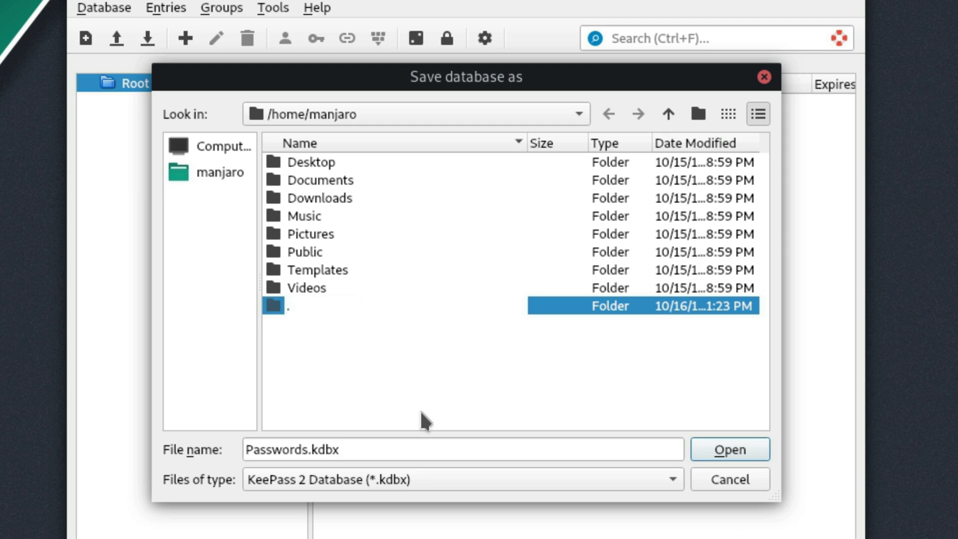
text(stuff)
key(Return)
key(Return)
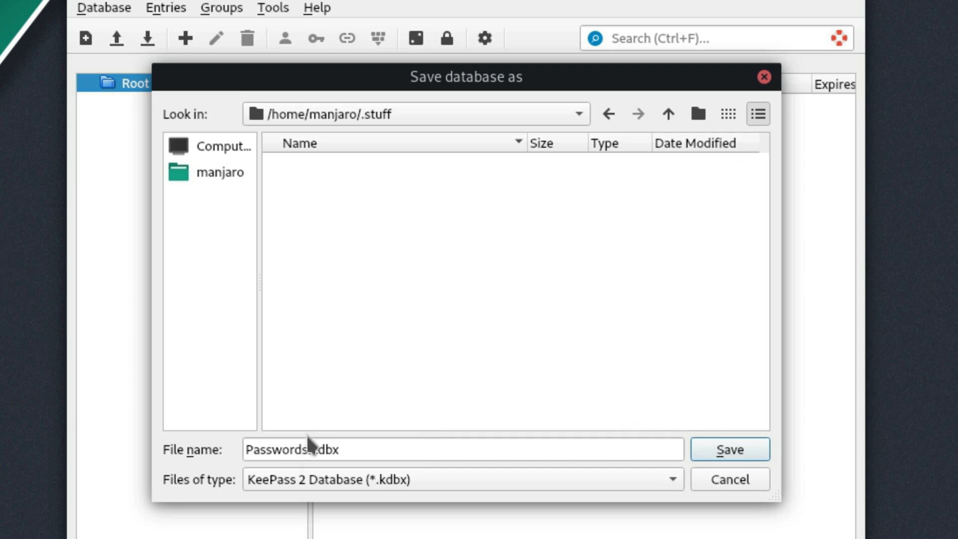
drag(309, 448, 224, 453)
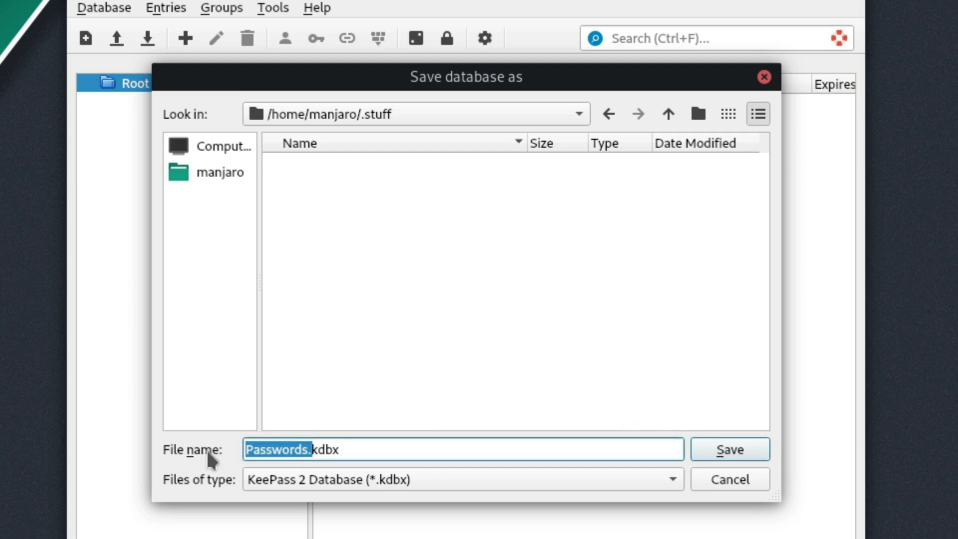
key(shift+Left)
text(stuff)
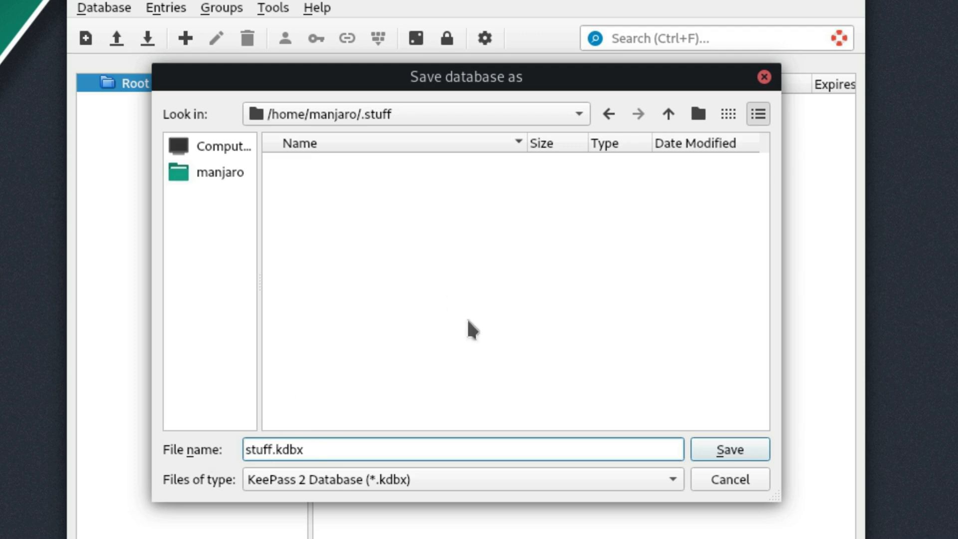
click(726, 451)
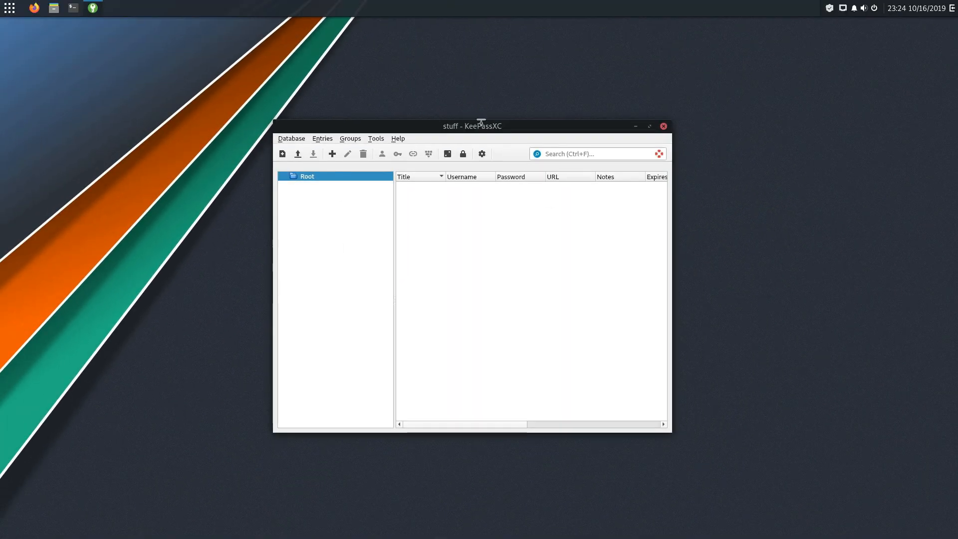
drag(481, 125, 650, 111)
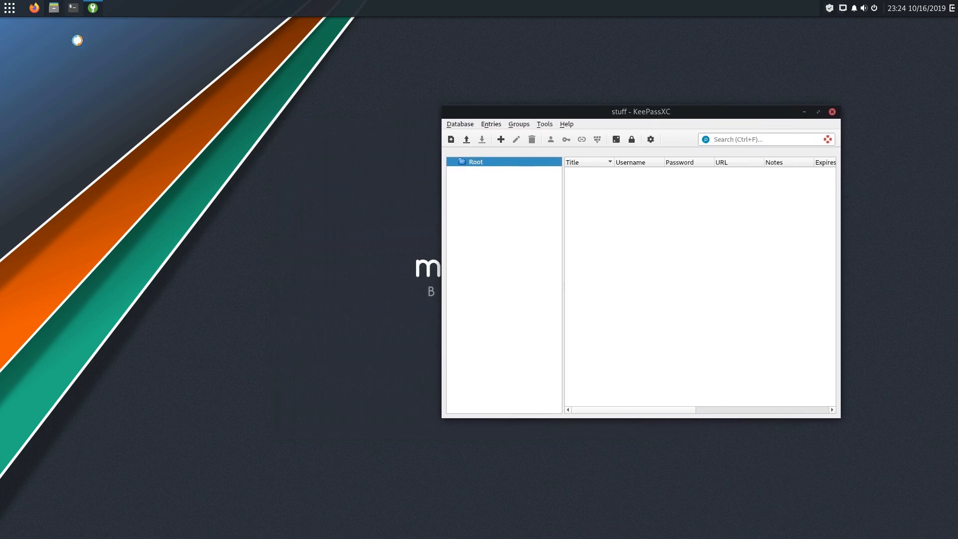
click(53, 7)
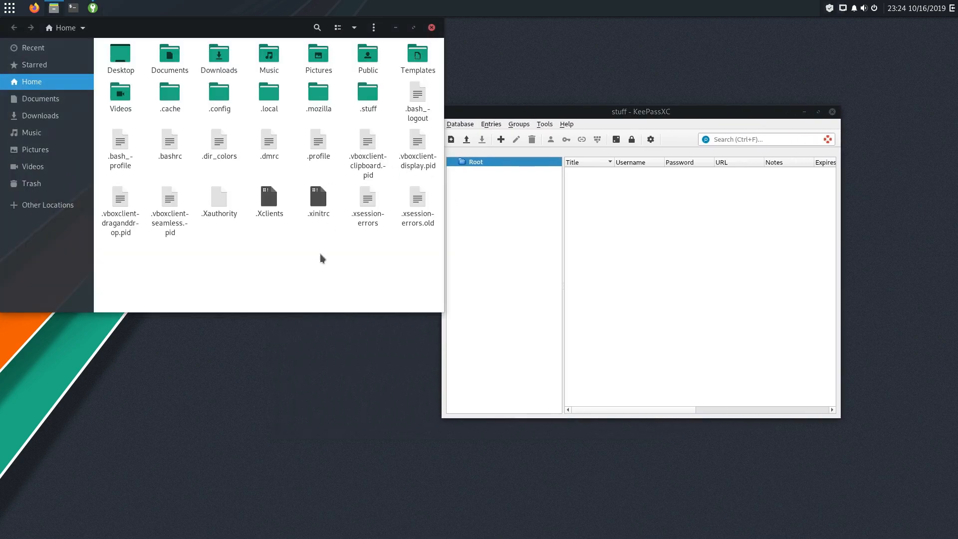
key(ctrl+h)
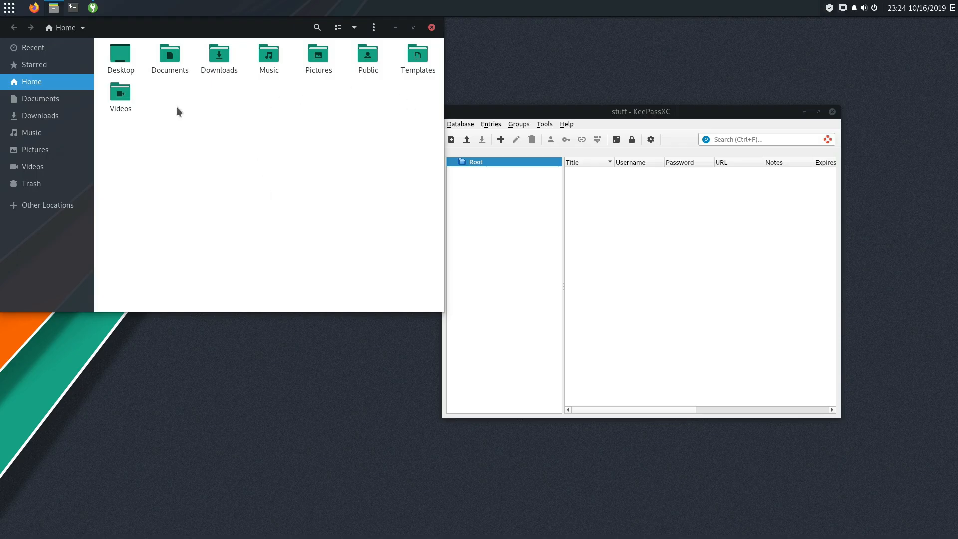
double_click(170, 63)
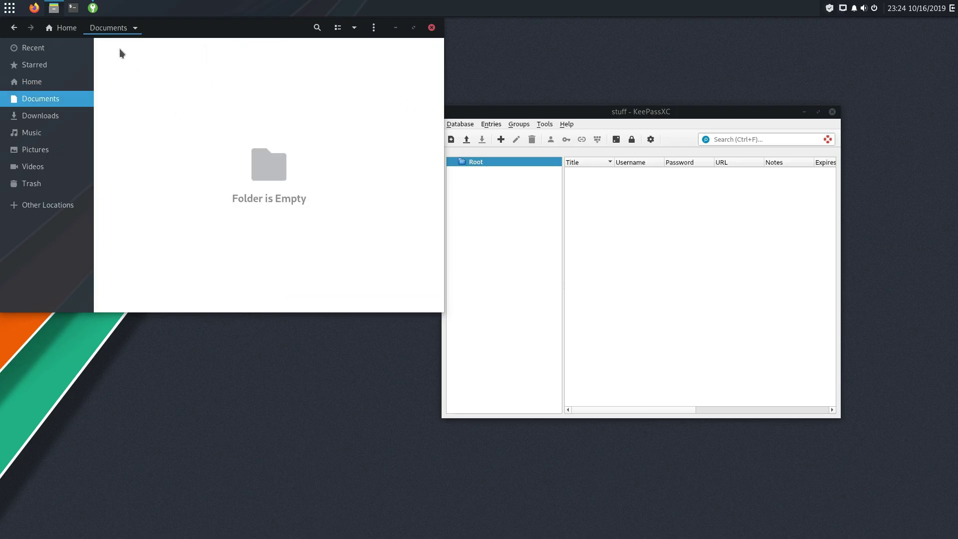
click(66, 28)
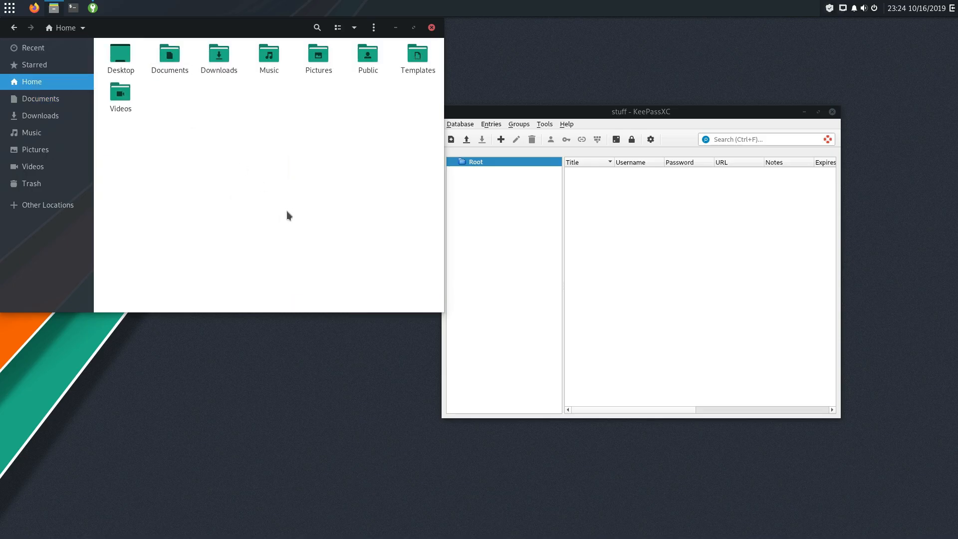
key(ctrl+h)
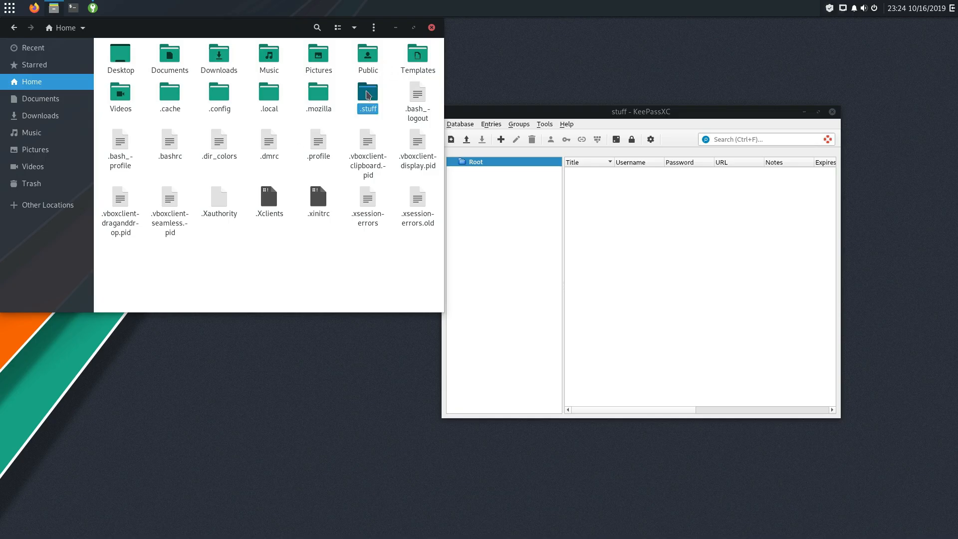
double_click(367, 96)
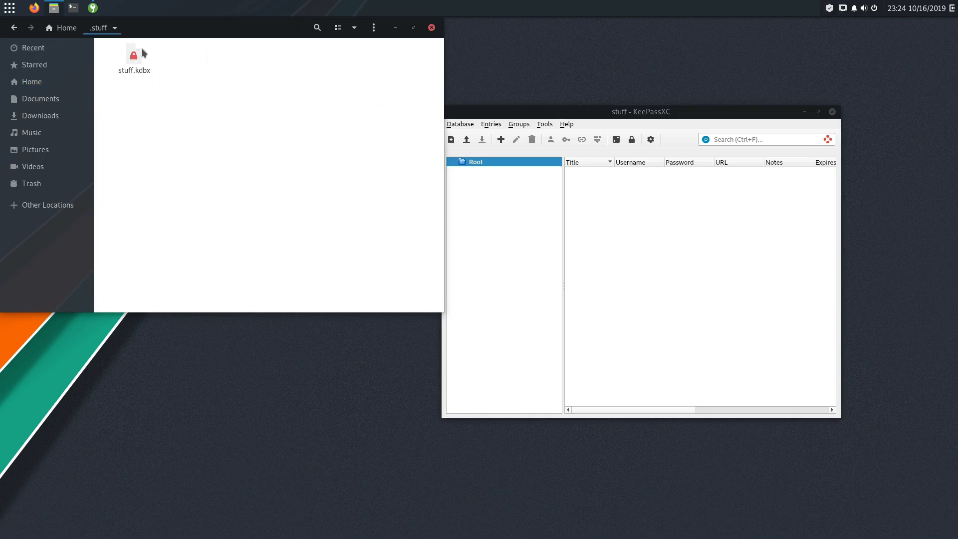
click(66, 27)
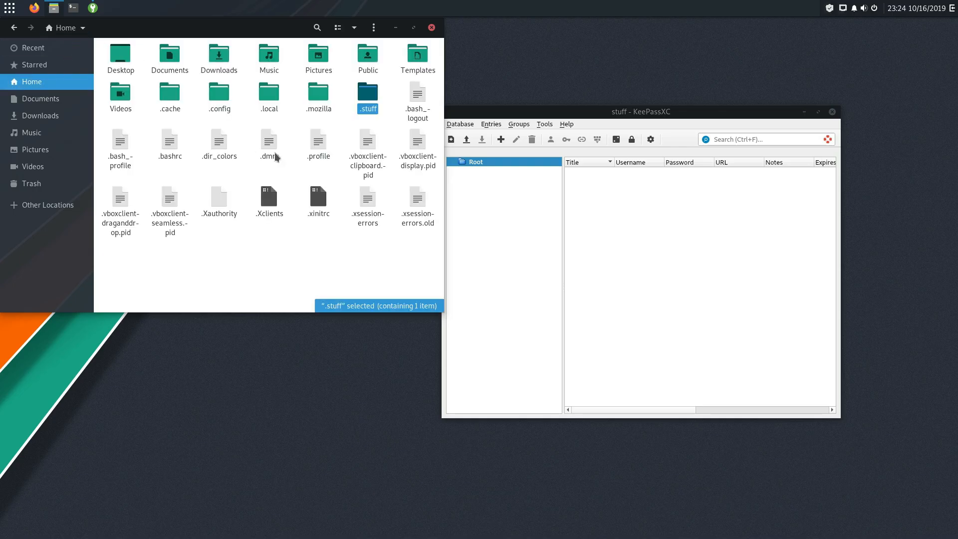
key(ctrl+h)
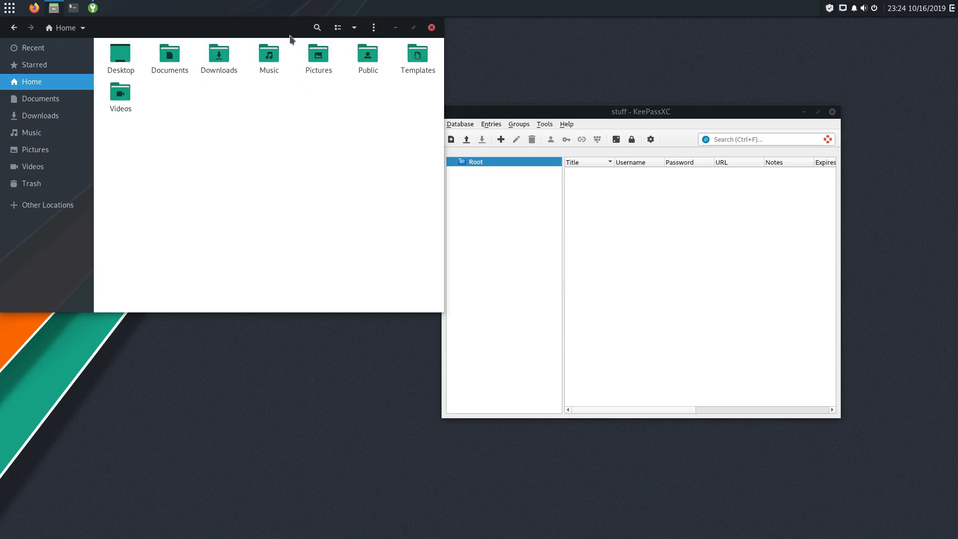
click(432, 28)
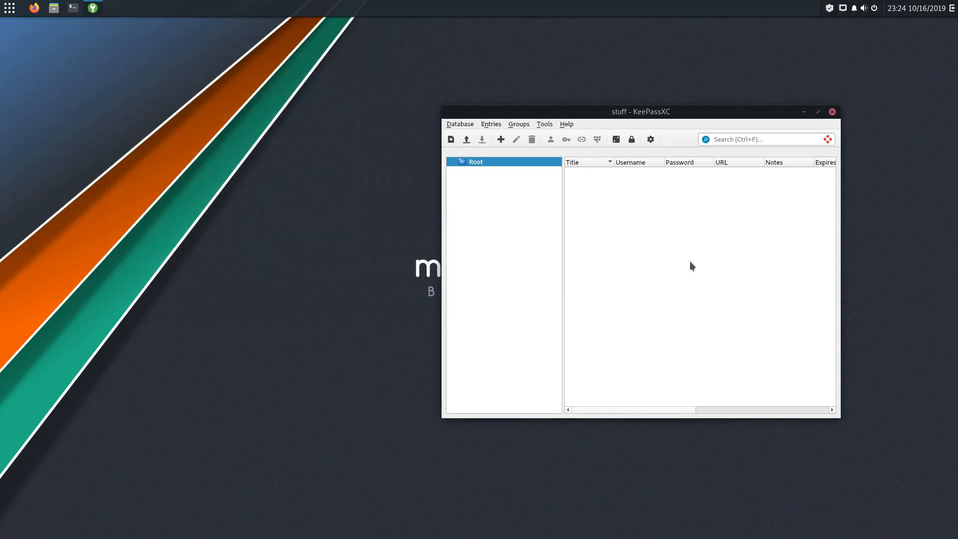
drag(623, 112, 481, 142)
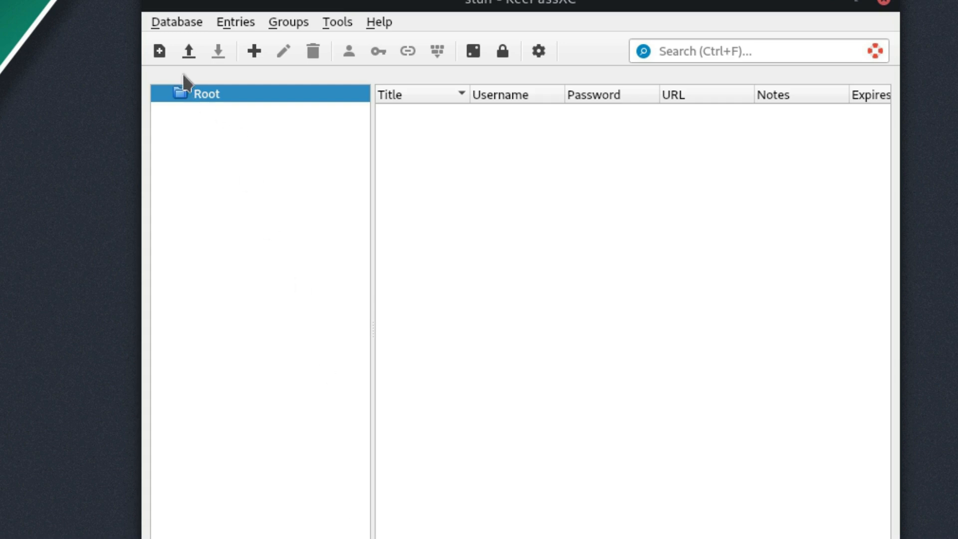
Step: Start editing the Root group from the Groups menu
click(238, 22)
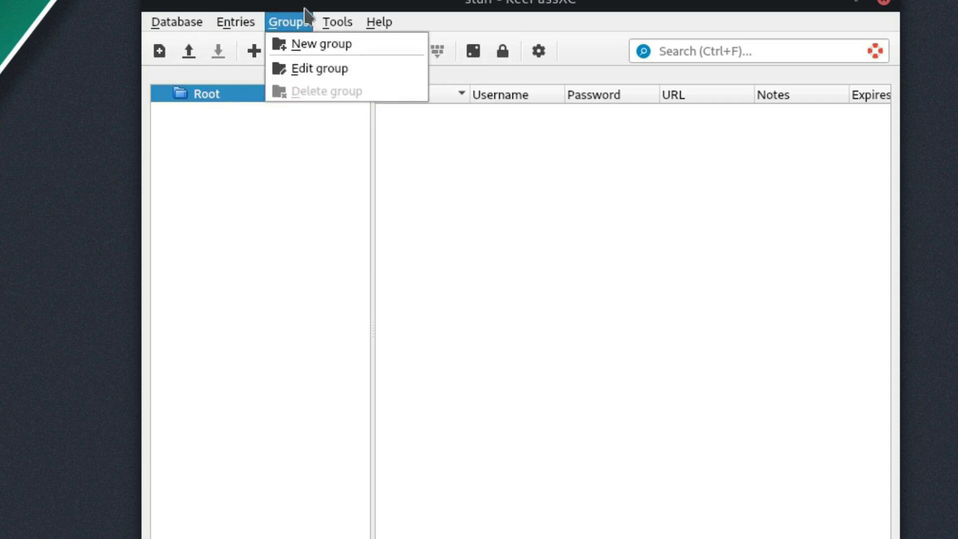
click(314, 69)
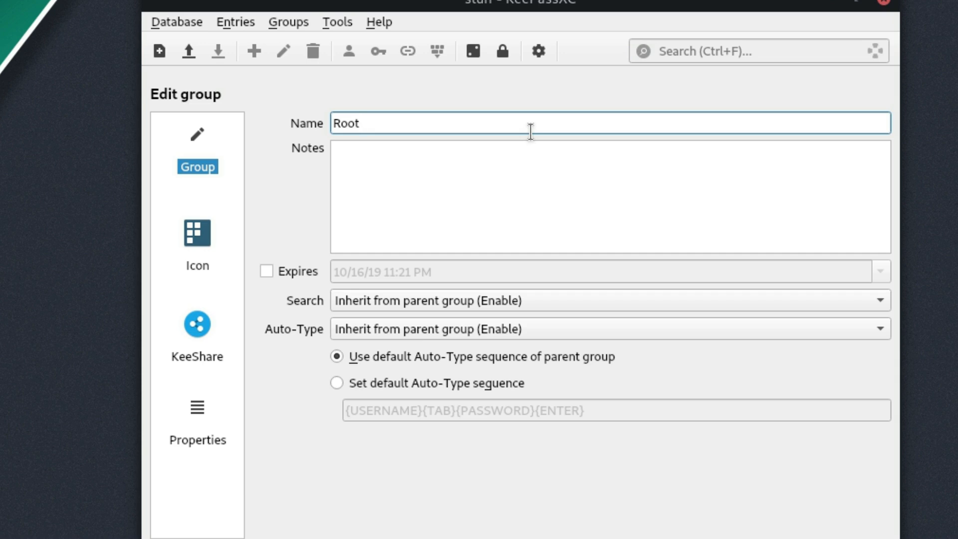
Step: Rename the Root group to Master, review its Icon, KeeShare and Properties pages, and confirm
key(BackSpace)
key(BackSpace)
key(BackSpace)
key(BackSpace)
text(Master)
click(207, 247)
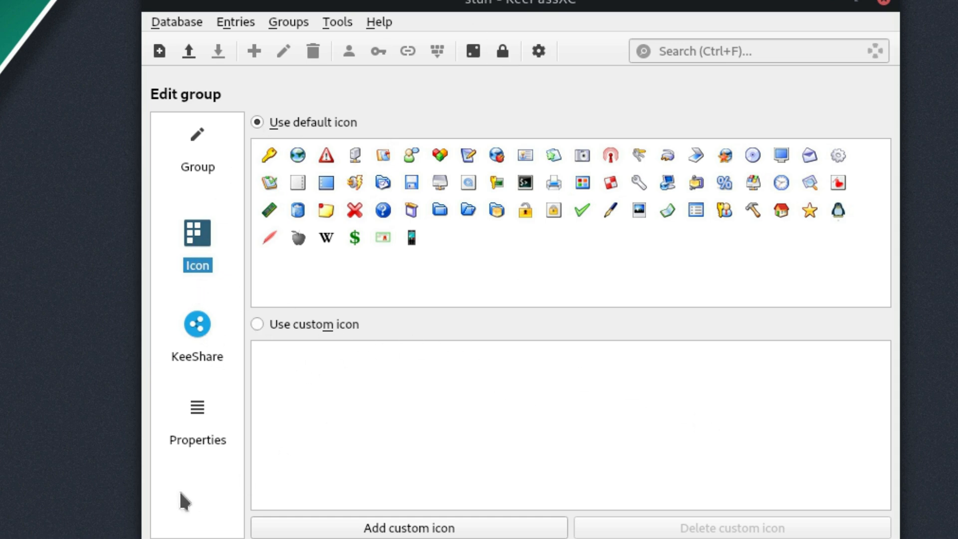
click(212, 346)
click(189, 246)
click(190, 435)
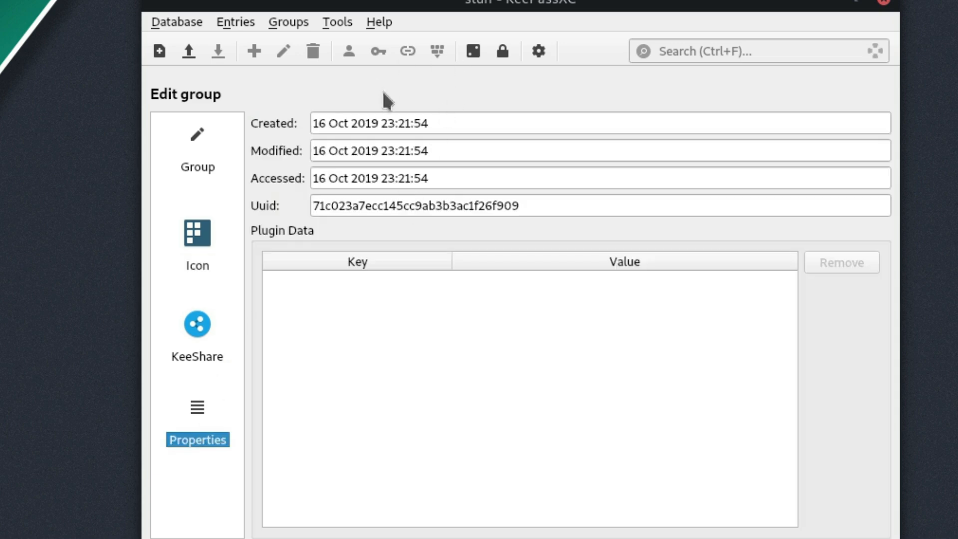
click(197, 150)
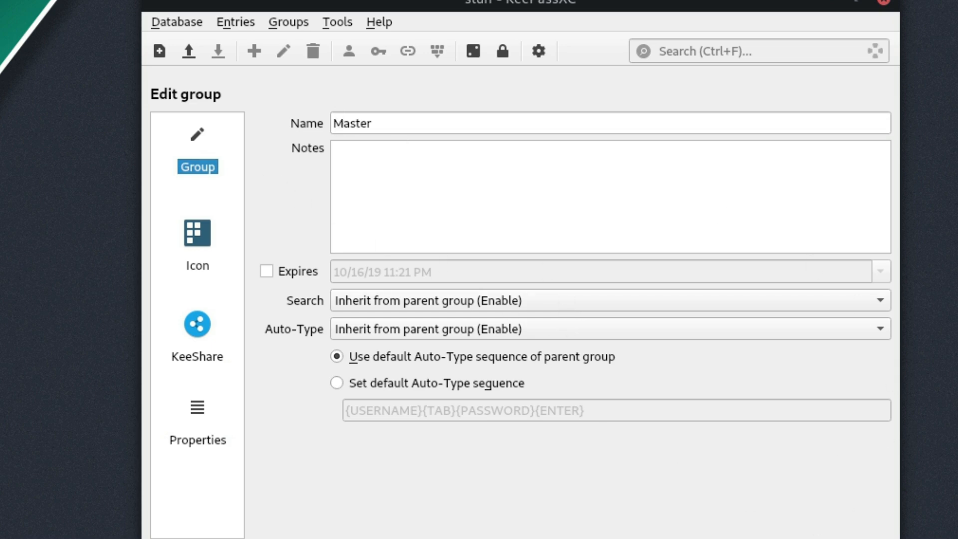
key(Escape)
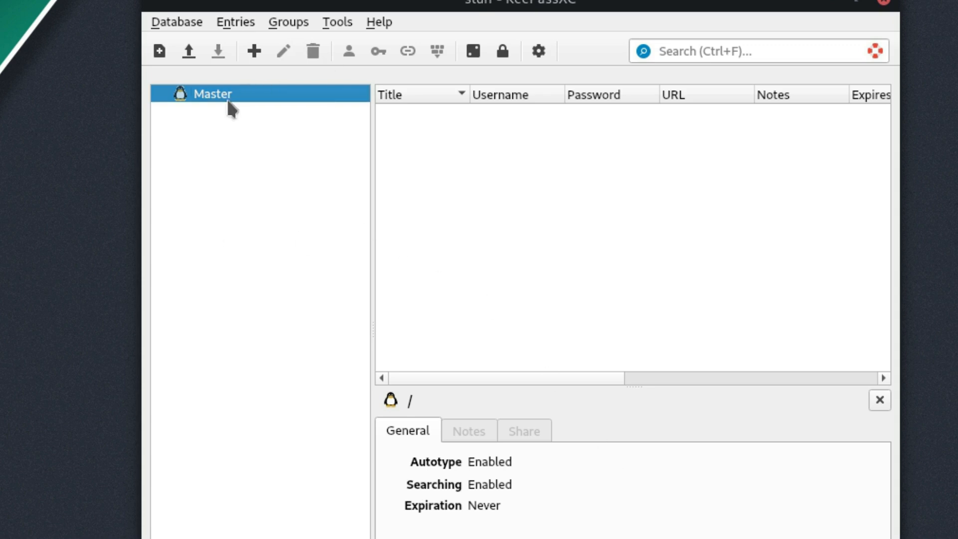
Step: Create a new group named Emails with the note Email Addresses
click(287, 23)
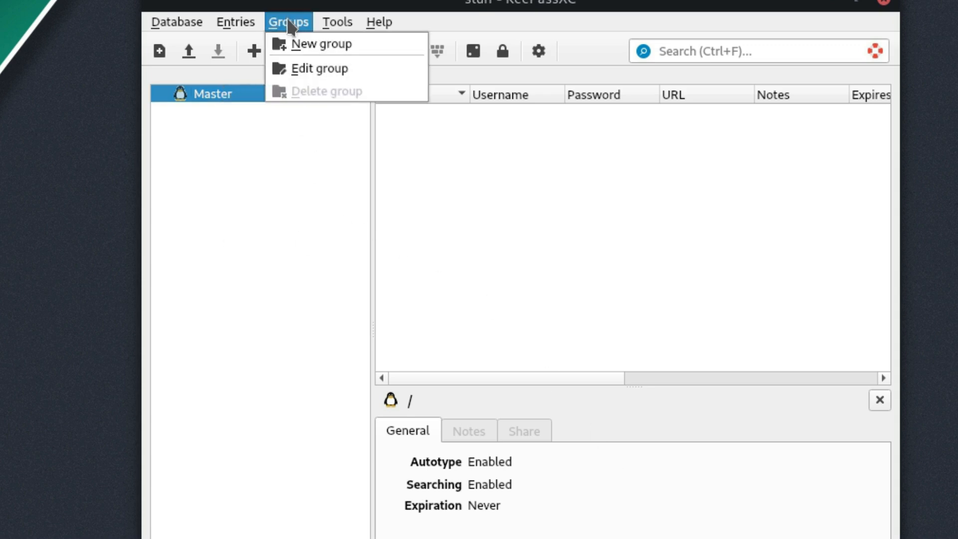
click(311, 41)
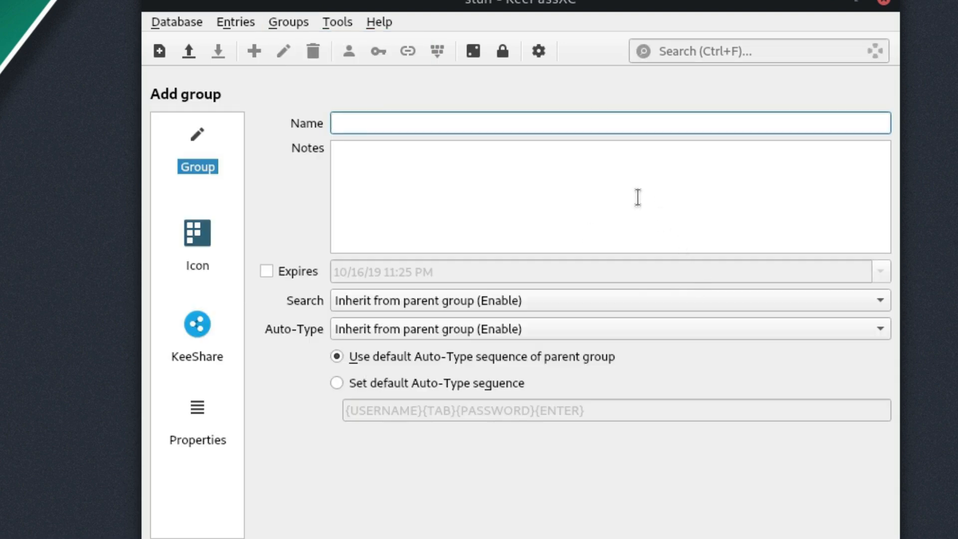
text(Emails)
click(629, 192)
text(Email )
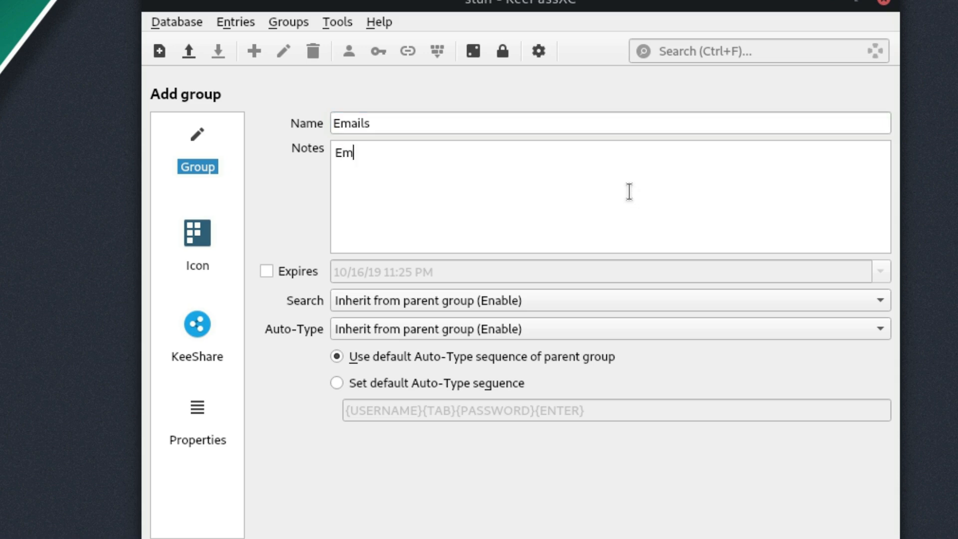
text(Add)
text(resses)
Step: Give the Emails group the envelope icon and confirm it under Master
click(197, 240)
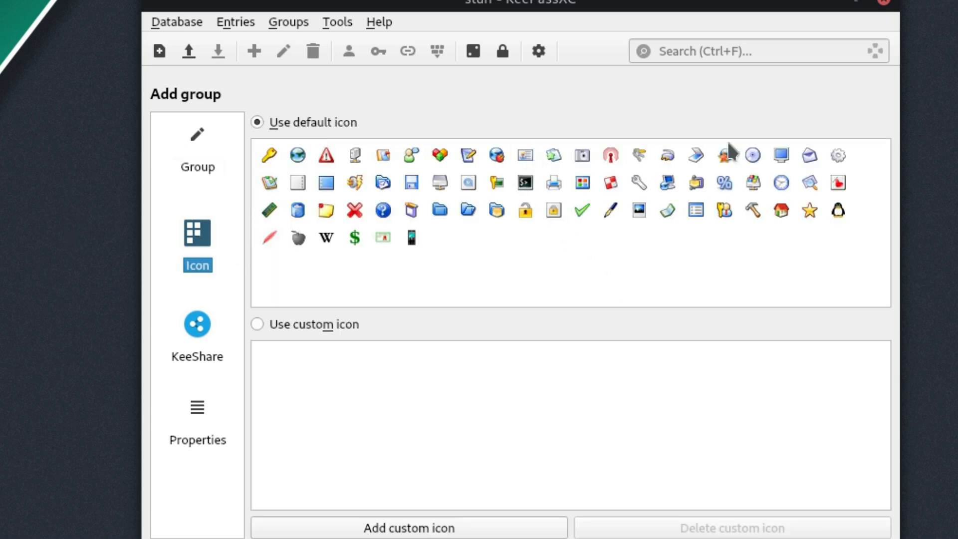
click(809, 155)
key(Return)
click(289, 22)
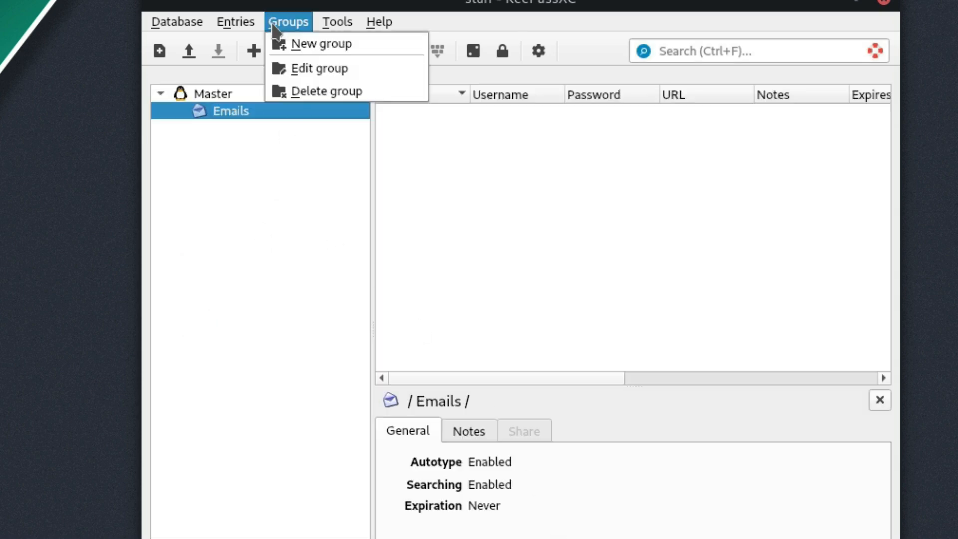
Step: Create a Websites group with the note Website Accounts and a globe icon
click(314, 39)
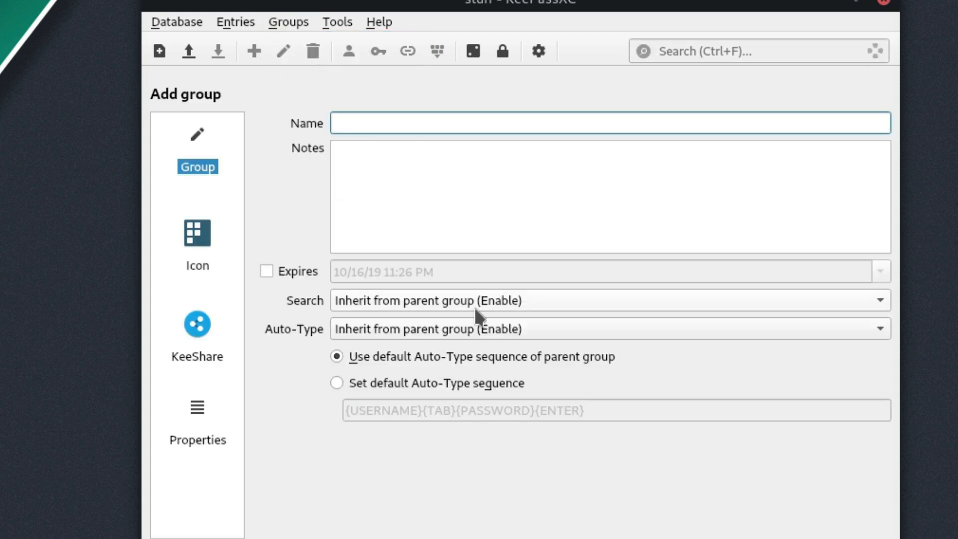
text(Websites)
click(492, 190)
text(Website)
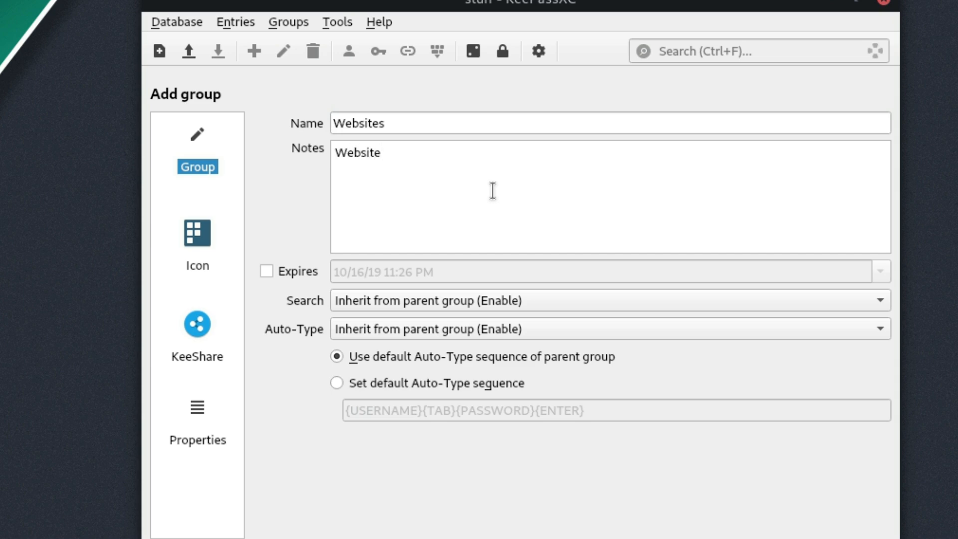
text( Addre)
key(BackSpace)
key(BackSpace)
key(BackSpace)
key(BackSpace)
text(ccounts)
click(197, 236)
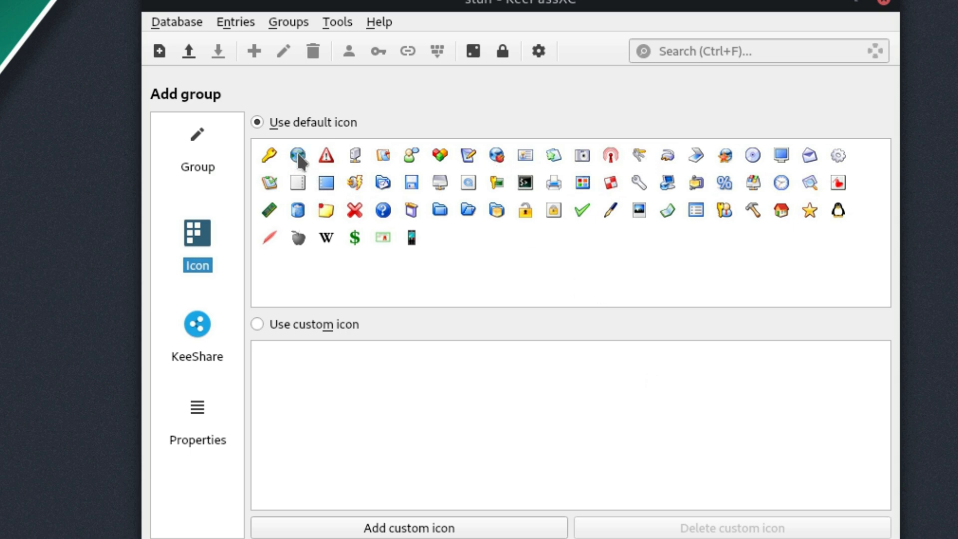
key(Return)
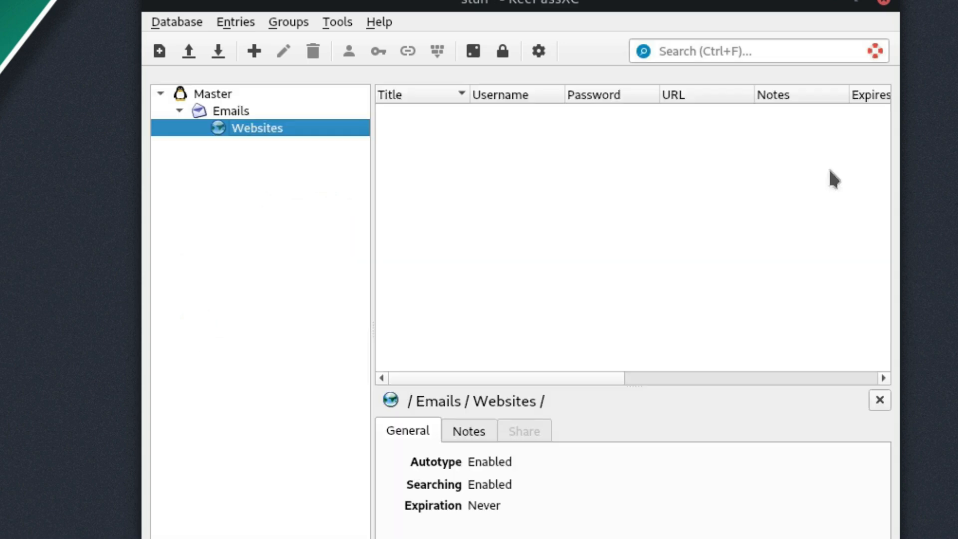
Step: Move Websites directly under Master beside Emails and begin another new group
drag(239, 129, 213, 94)
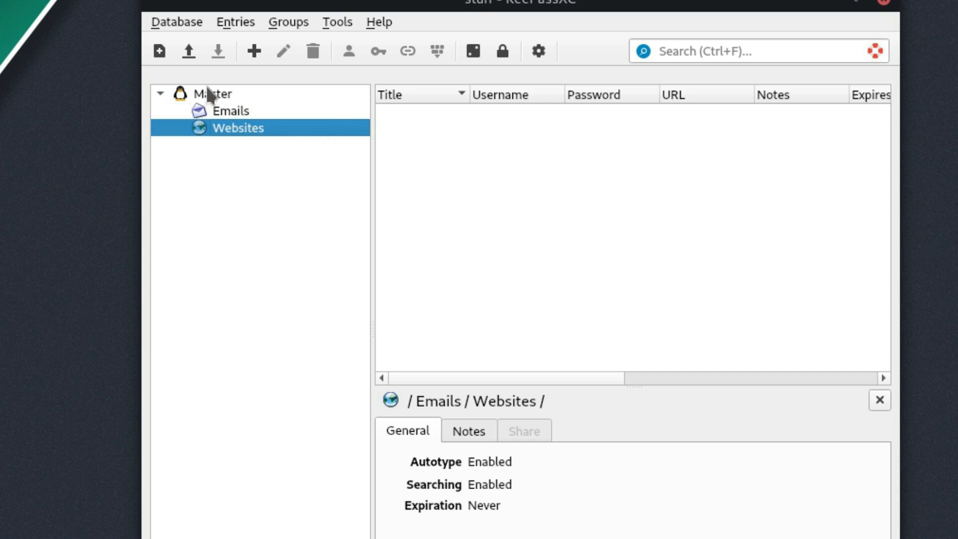
click(212, 94)
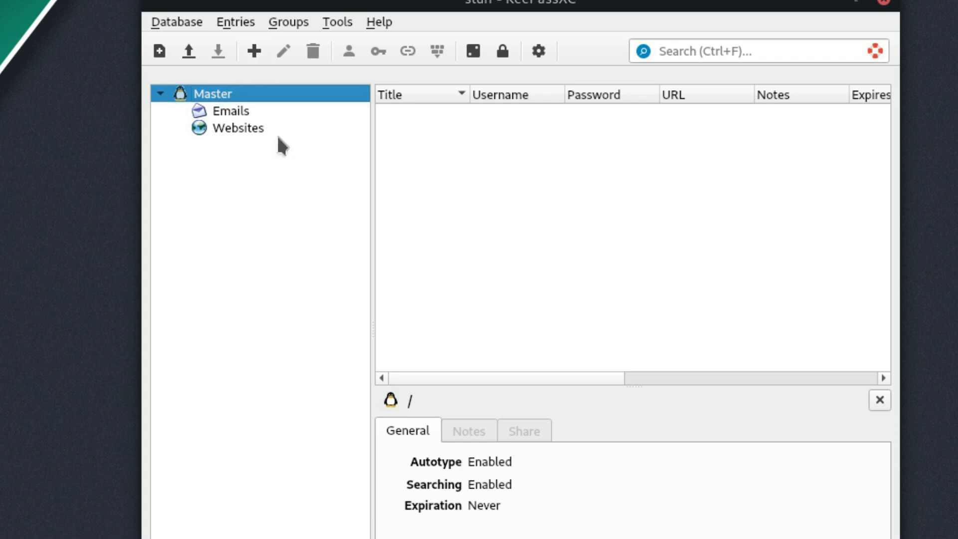
click(288, 22)
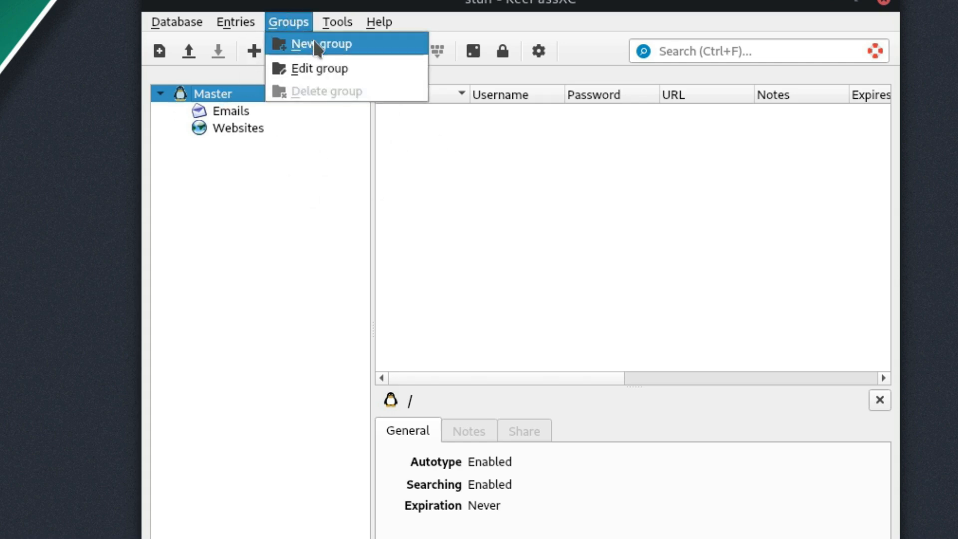
click(314, 41)
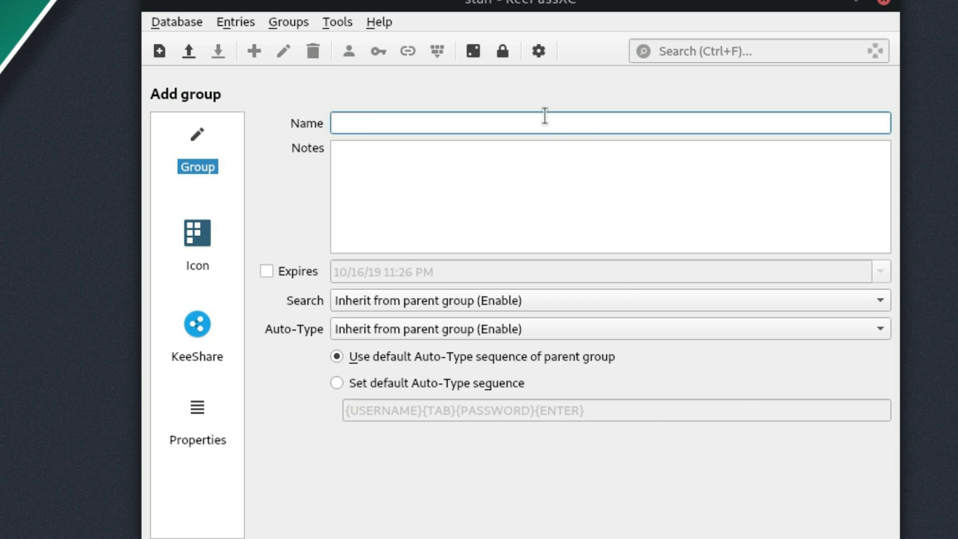
text(Banks)
Step: Create a Banks group with the note My Mullah!! and the dollar-sign icon
key(Tab)
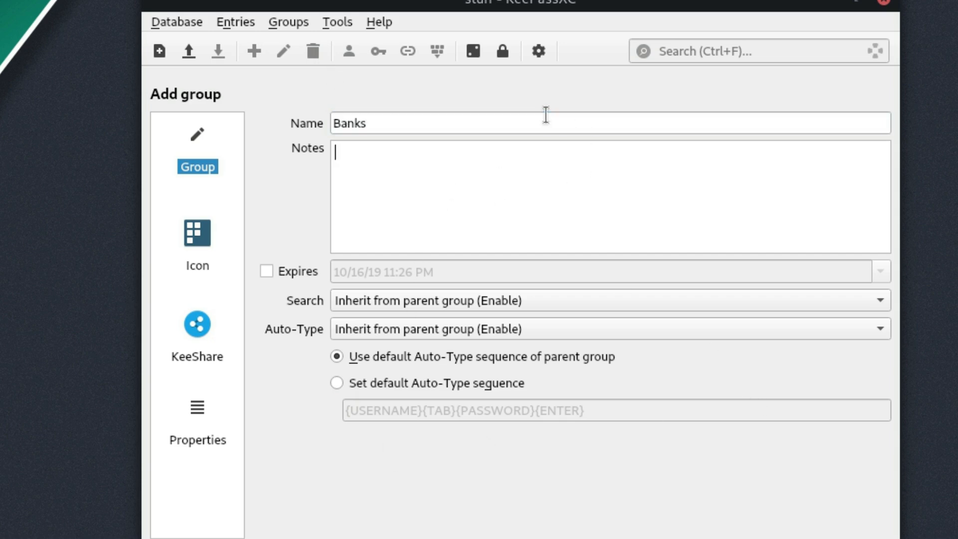
text(My )
text(Mul)
text(lah)
text(!!)
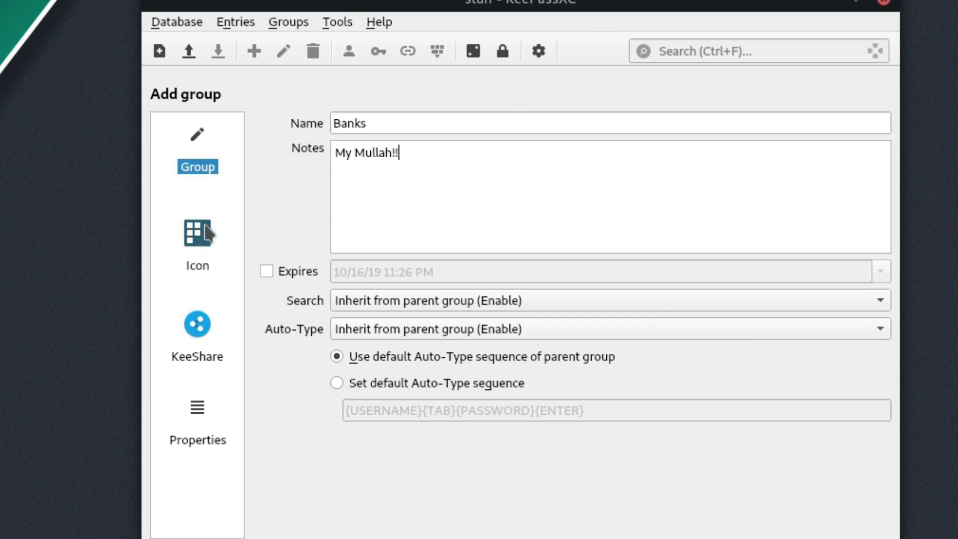
click(208, 232)
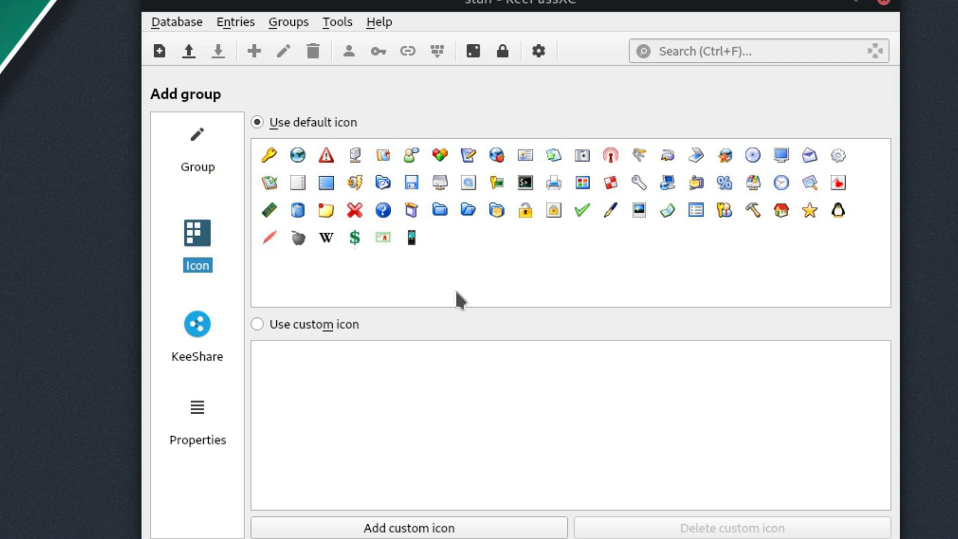
key(Return)
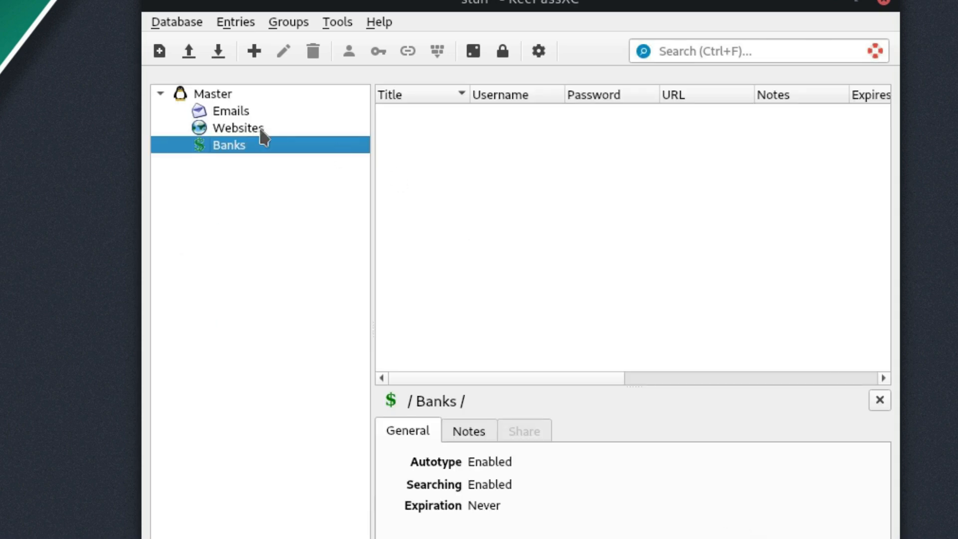
Step: Browse the Emails, Websites and Banks groups under Master, ending with Emails selected
click(212, 93)
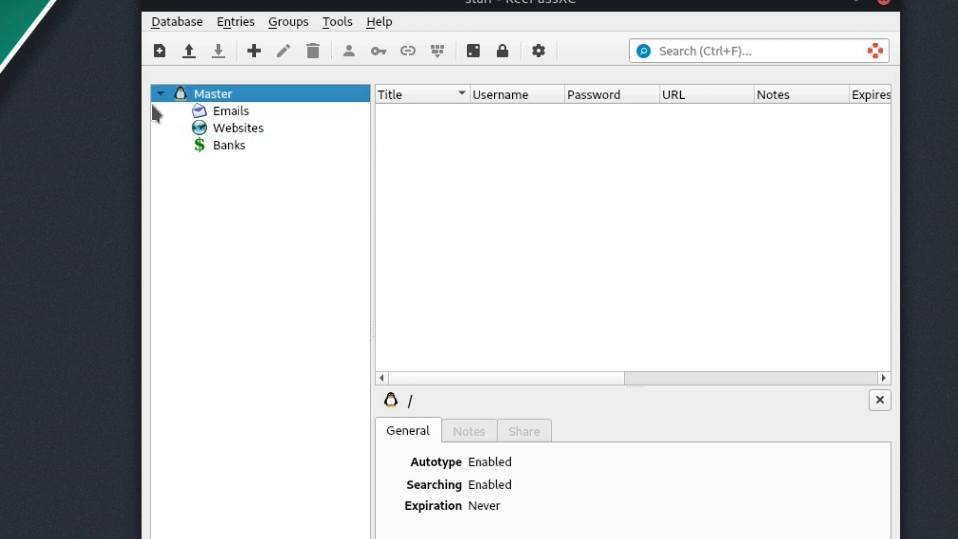
click(225, 111)
click(159, 94)
click(238, 127)
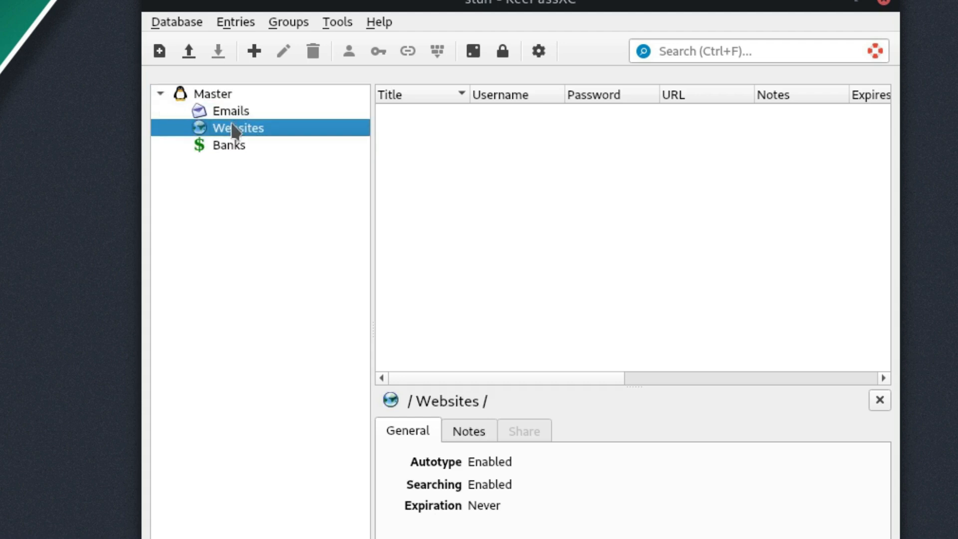
click(230, 145)
click(229, 112)
click(255, 128)
click(230, 146)
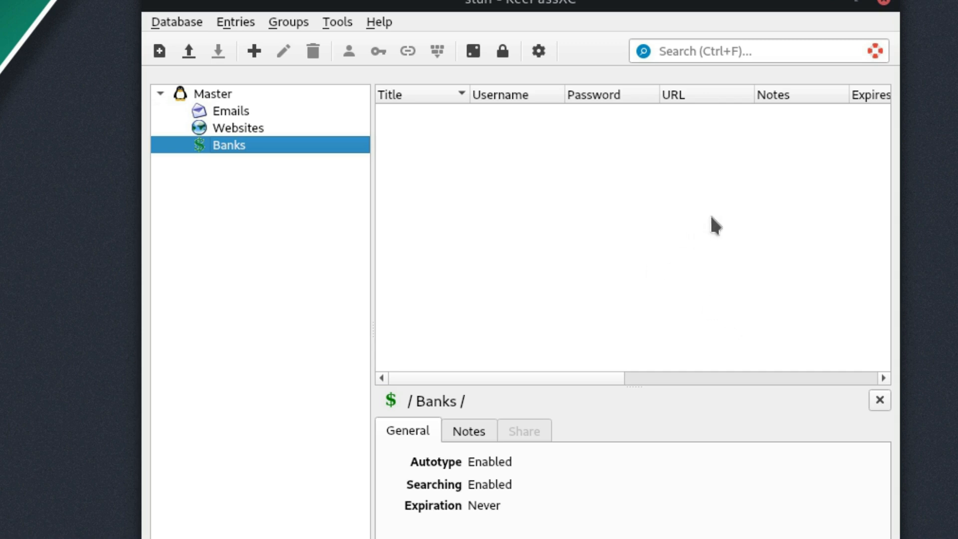
click(254, 113)
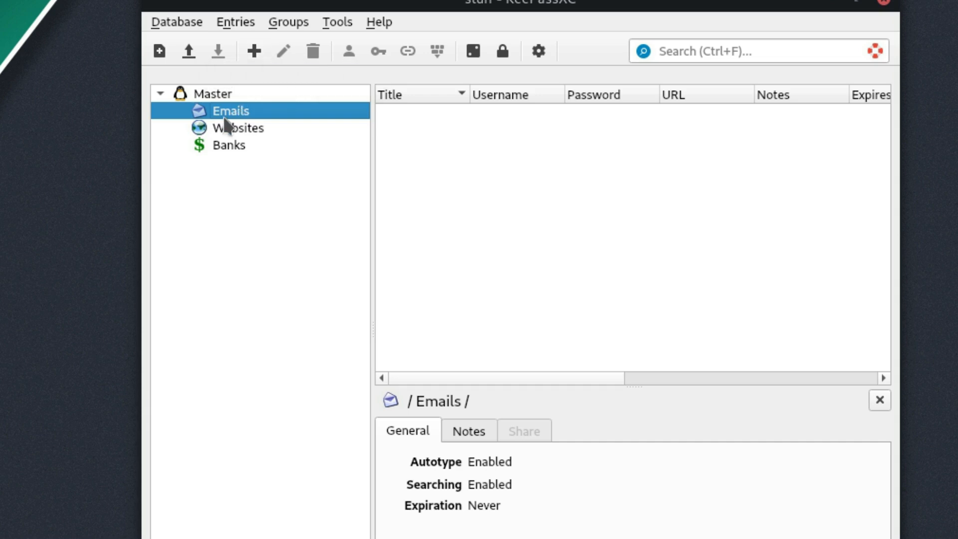
Step: Start a new entry in the Emails group from the Entries menu
click(235, 22)
click(266, 43)
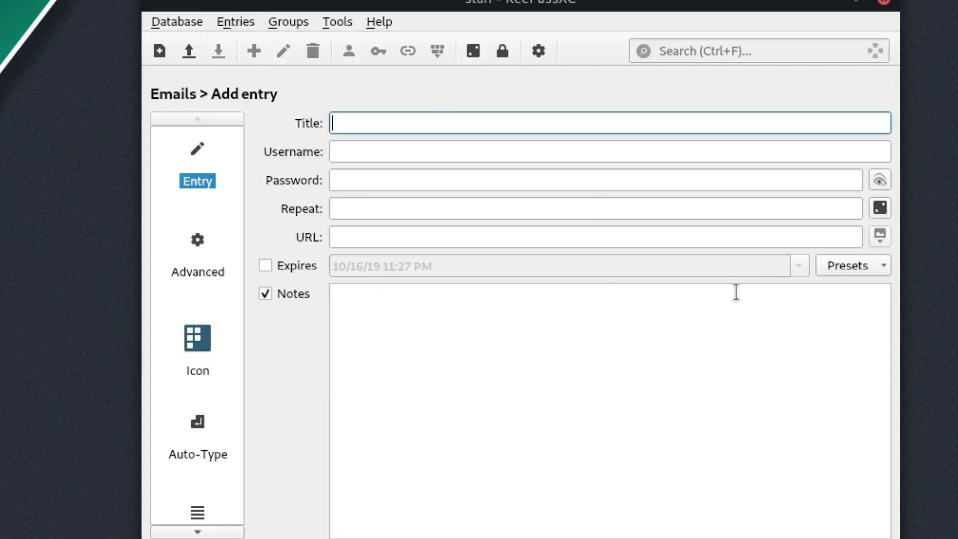
text(My)
text(No)
text(nGmail)
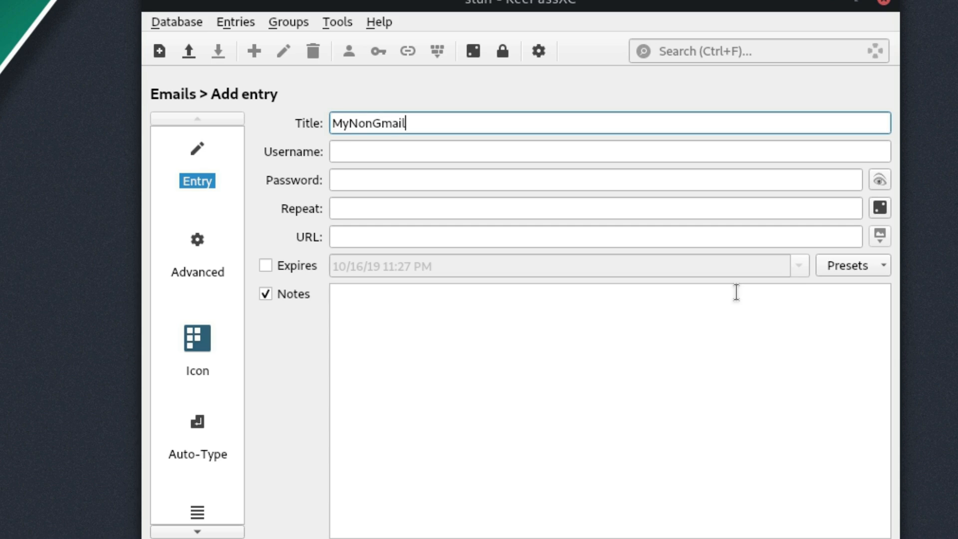
key(ctrl+a)
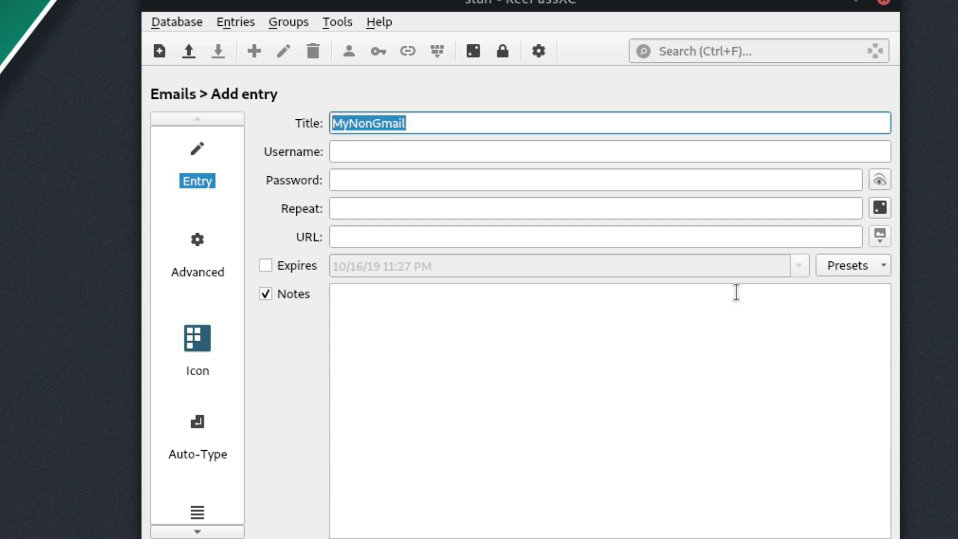
key(End)
key(Left)
key(Left)
key(Left)
key(Left)
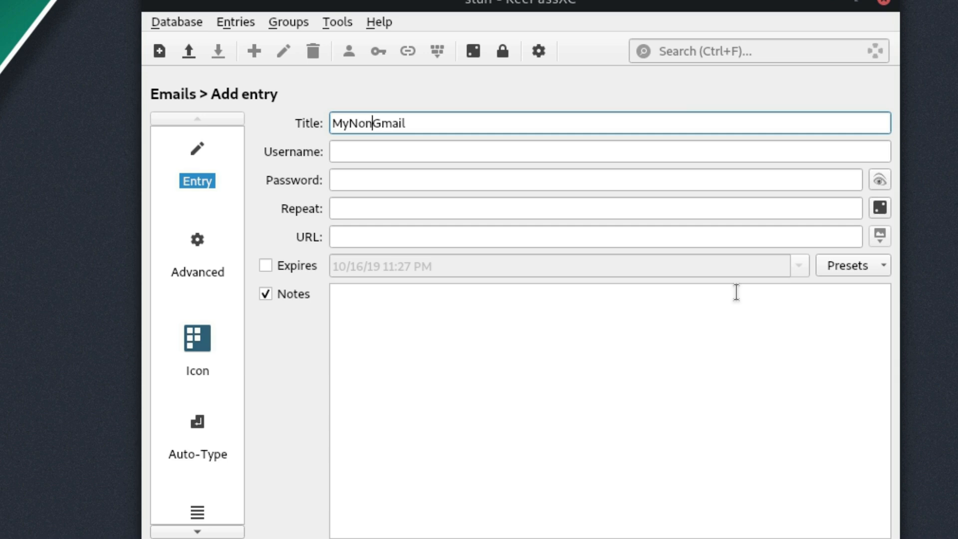
text(-)
key(Right)
key(Right)
key(Right)
key(Right)
key(Tab)
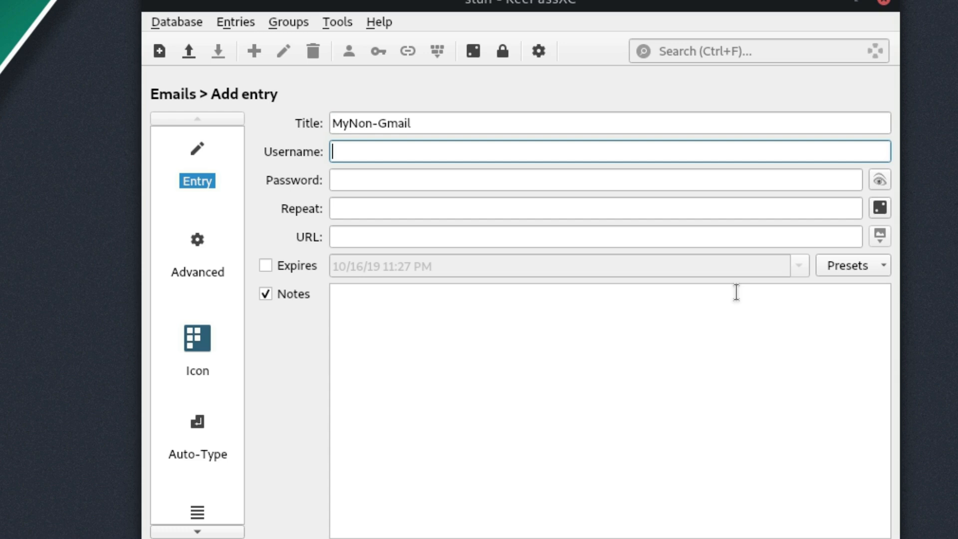
text(myemail@)
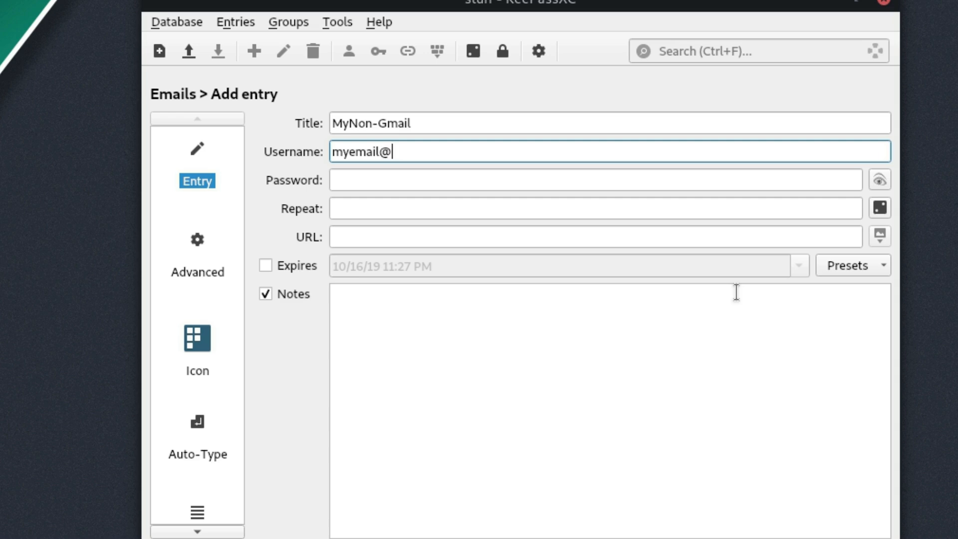
text(no)
text(n-gmail.c)
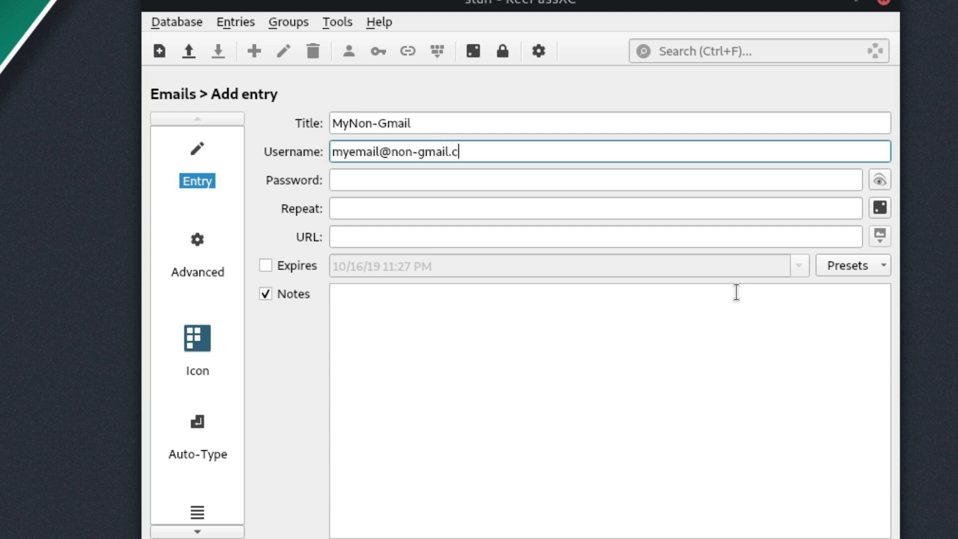
text(om)
key(Tab)
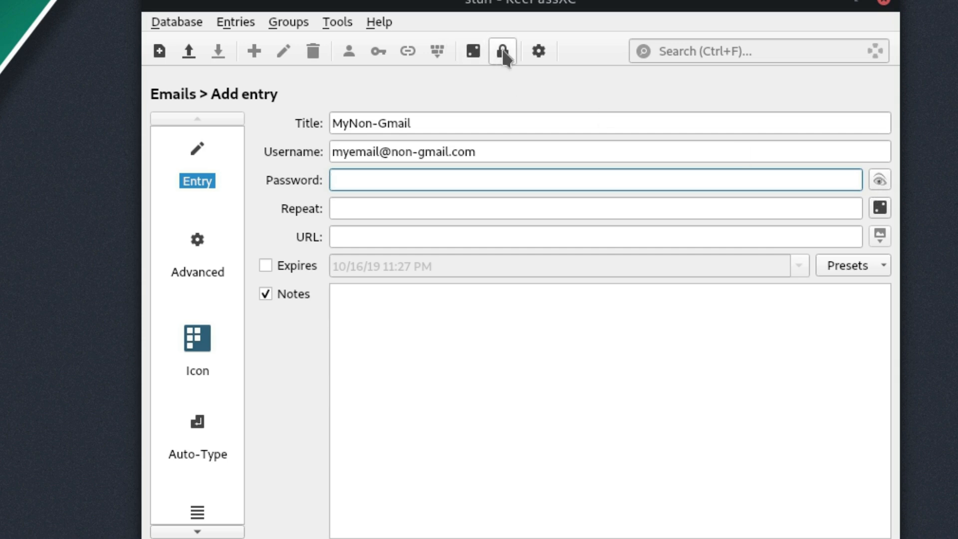
Step: Generate a 16-character password with special symbols in the Password Generator and copy it
click(339, 23)
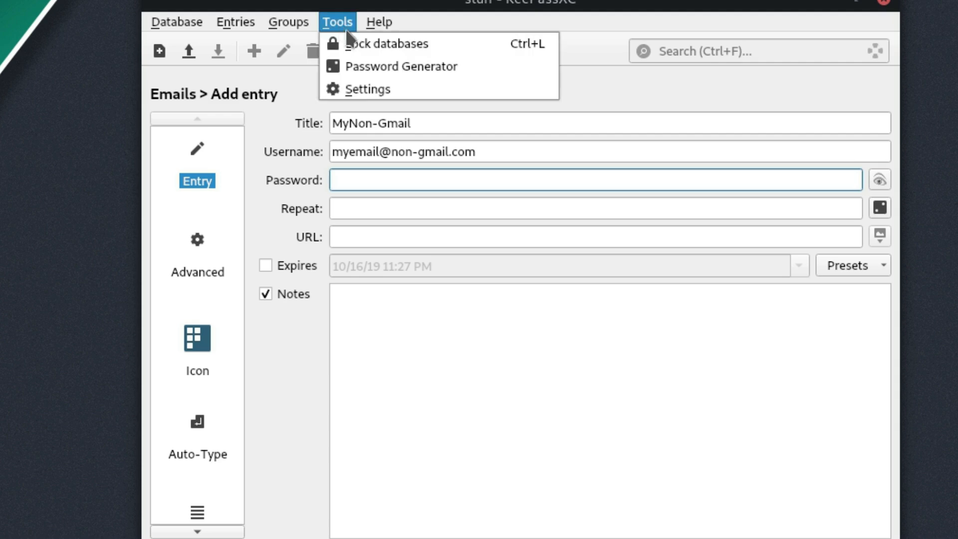
click(388, 69)
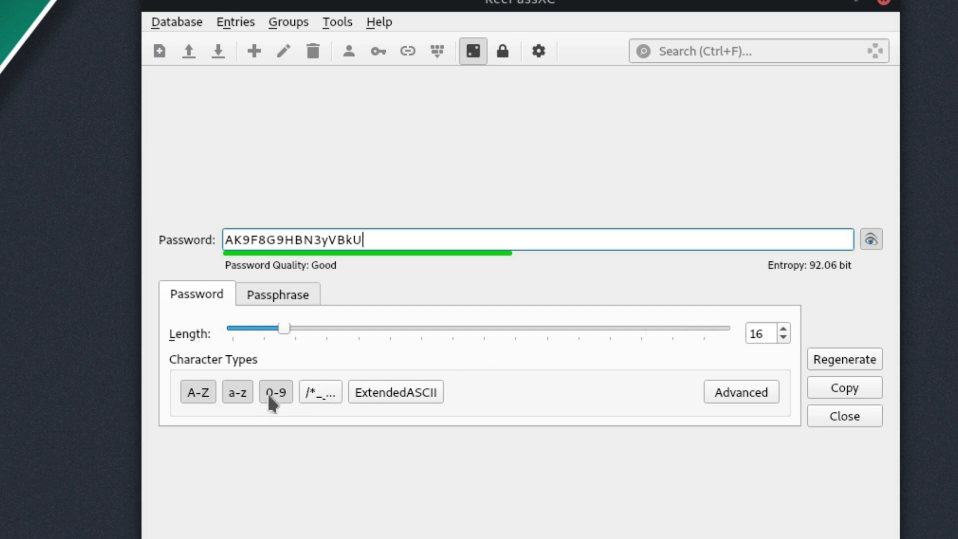
click(321, 394)
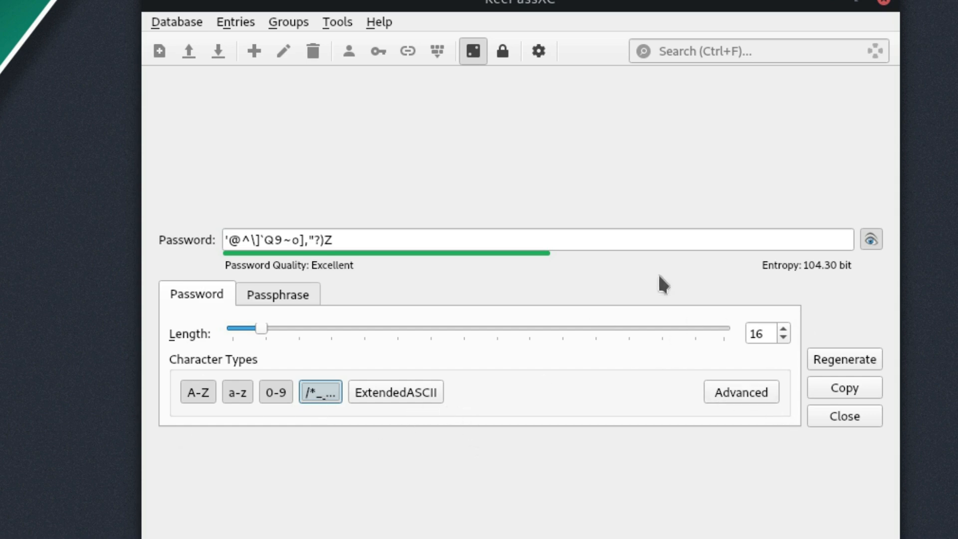
triple_click(289, 238)
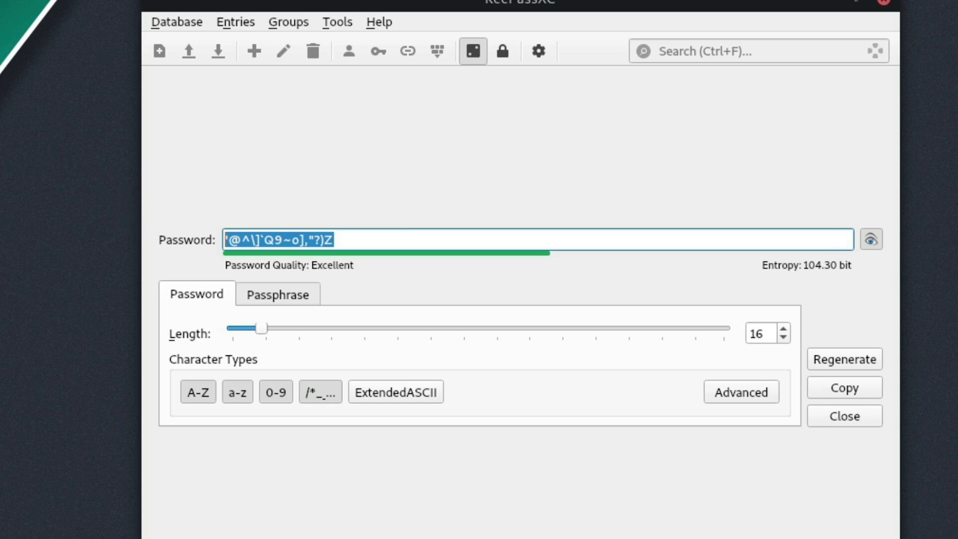
click(857, 386)
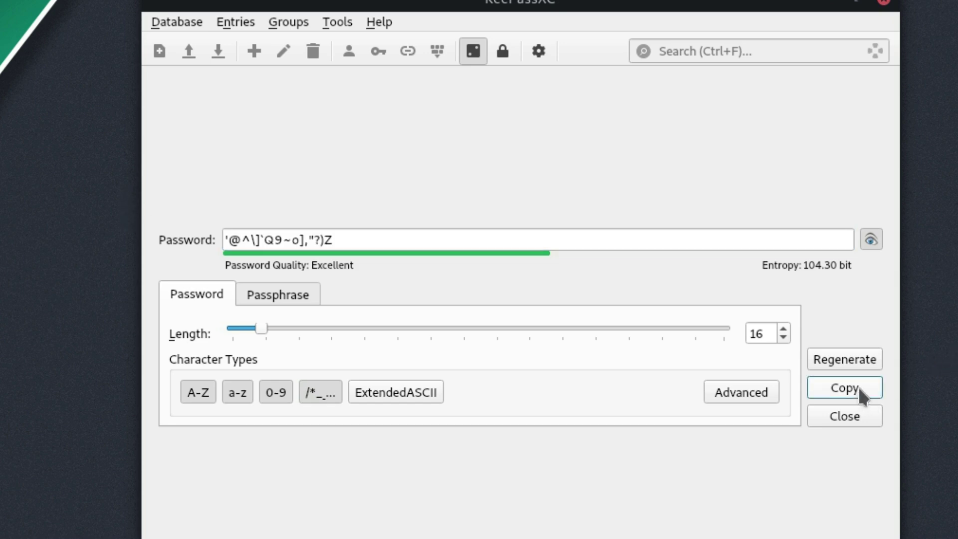
click(856, 417)
Step: Paste the generated password into Password and Repeat and verify they match
key(ctrl+v)
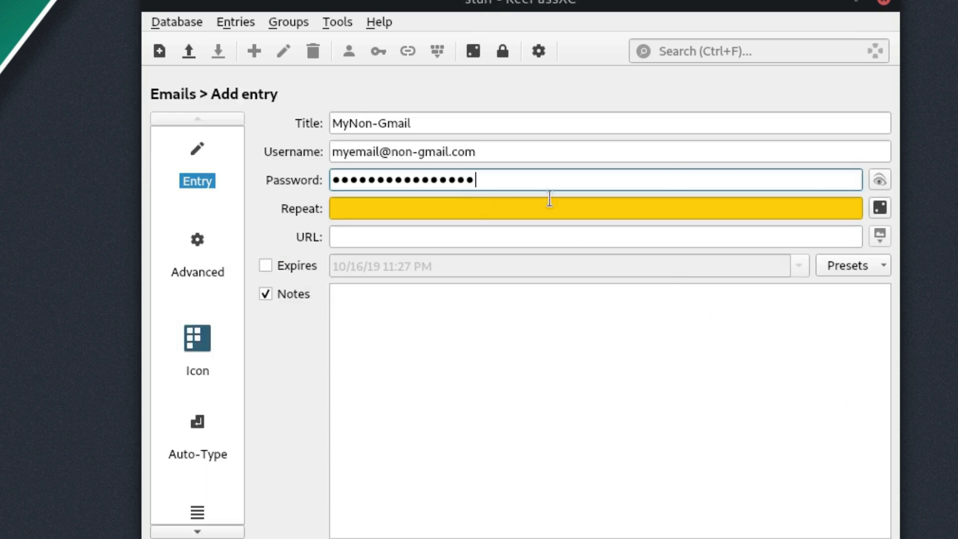
click(793, 208)
key(ctrl+v)
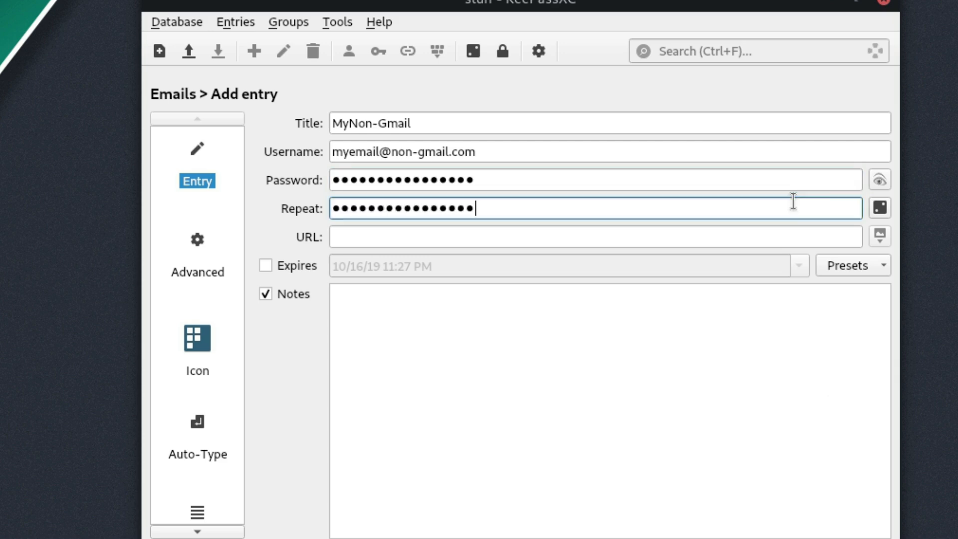
click(880, 180)
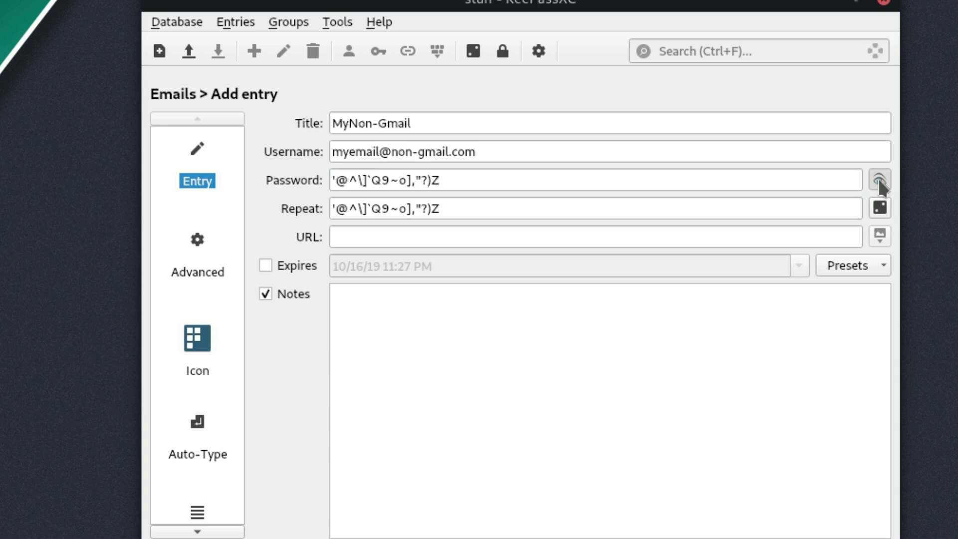
click(878, 179)
Step: Set URL non-gmail.com and note My basic email account, then save the MyNon-Gmail entry
click(787, 234)
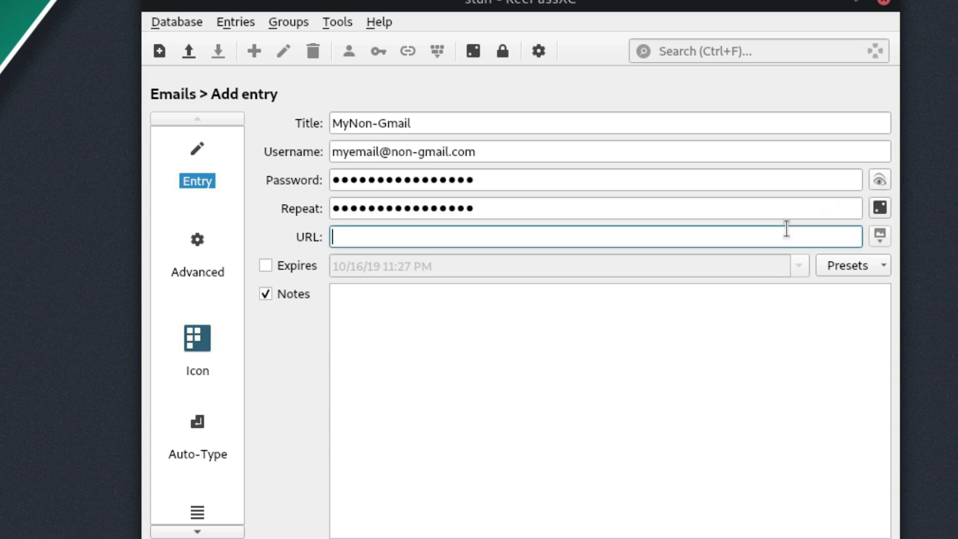
text(non-)
text(gmai)
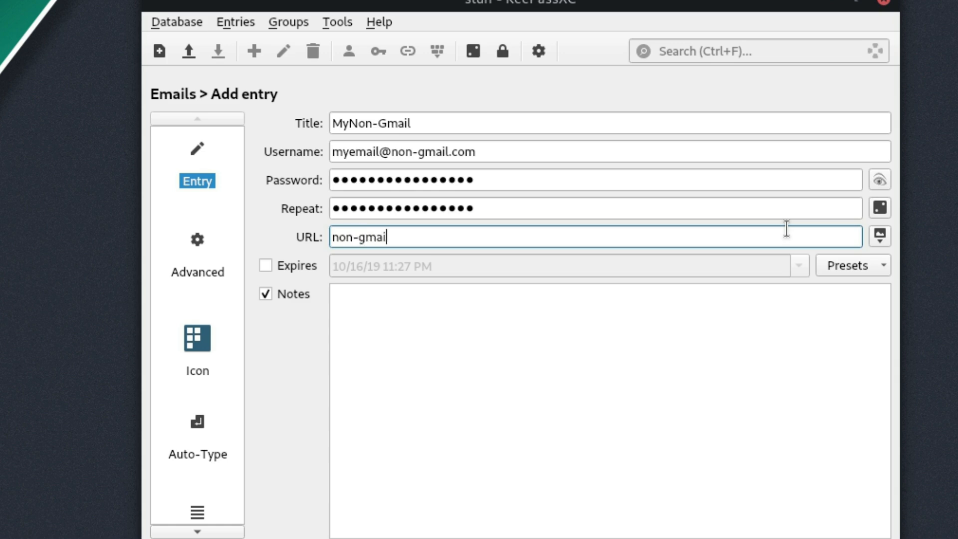
text(l.com)
click(380, 335)
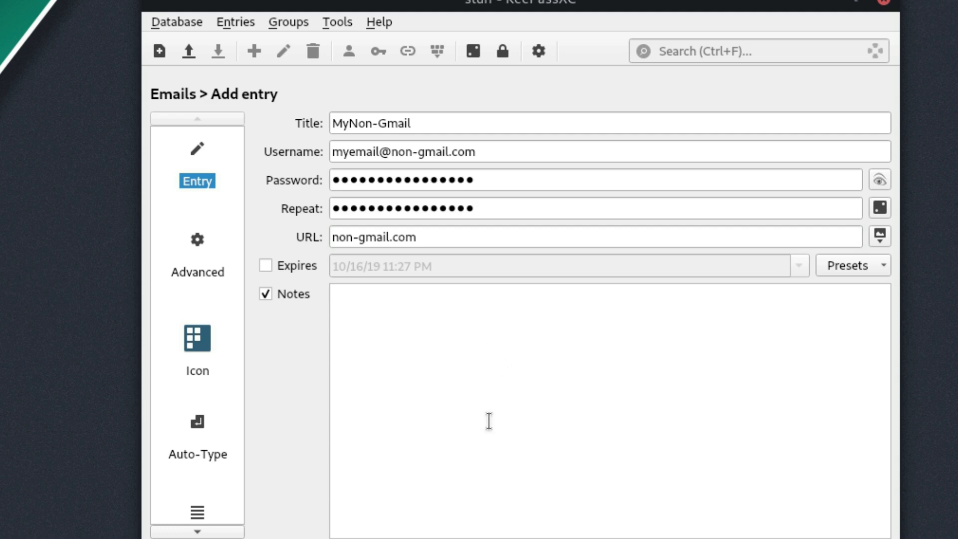
text(My basic email)
text( account)
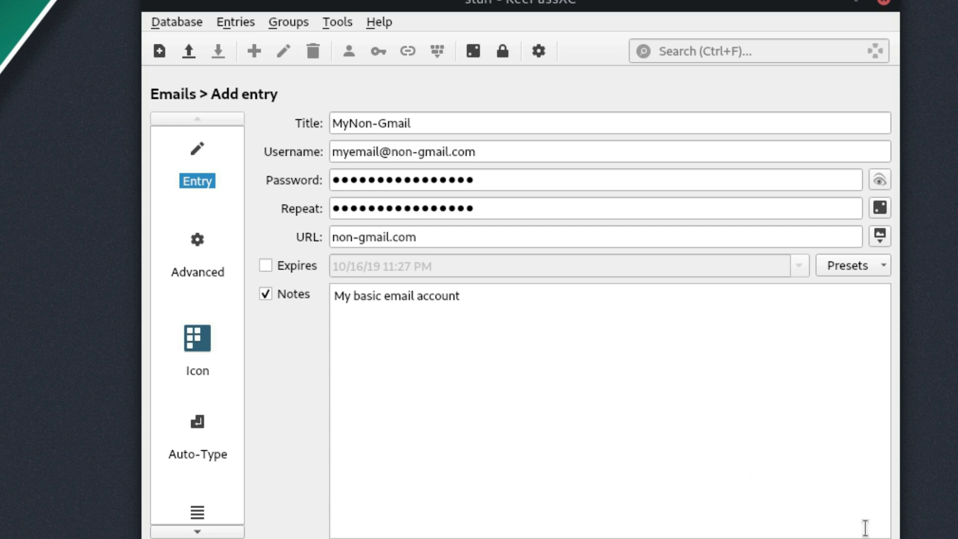
key(ctrl+Return)
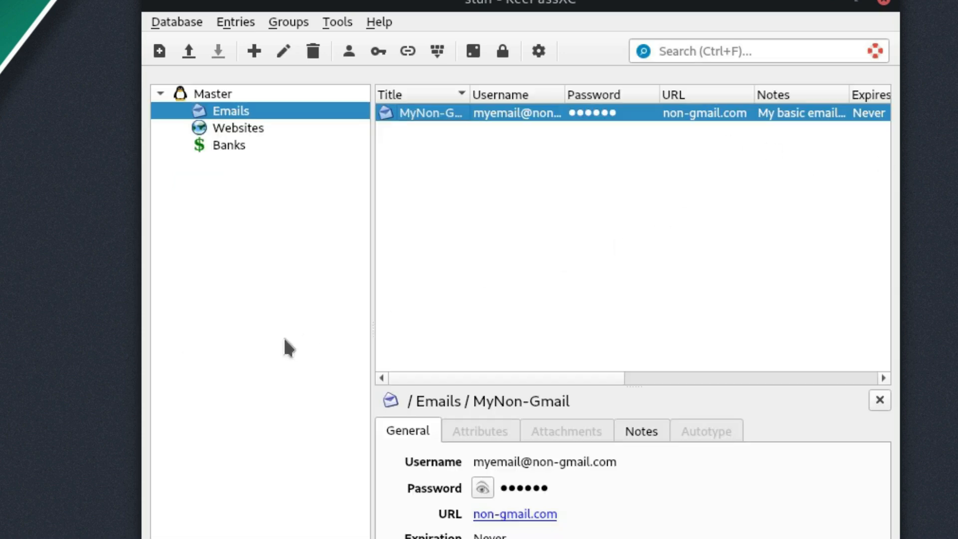
click(226, 127)
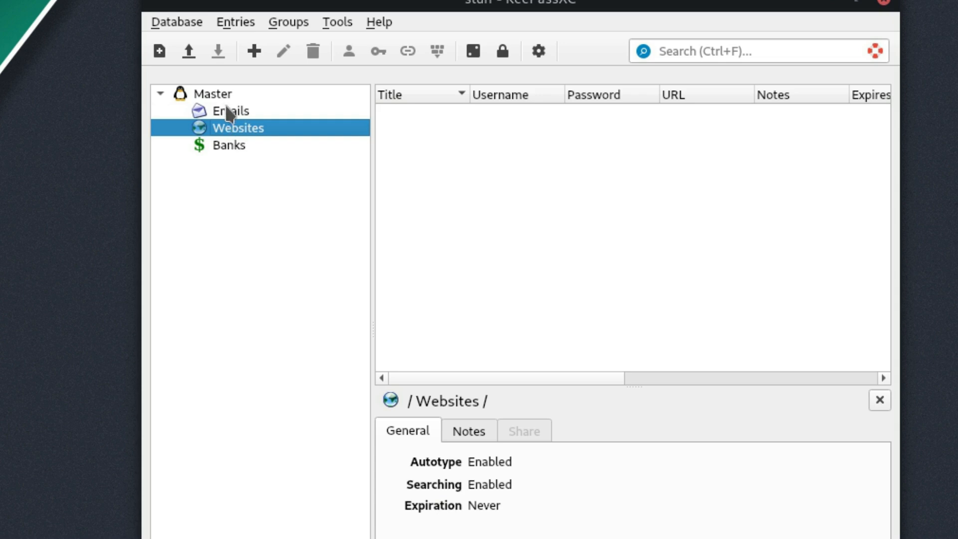
click(229, 111)
click(434, 116)
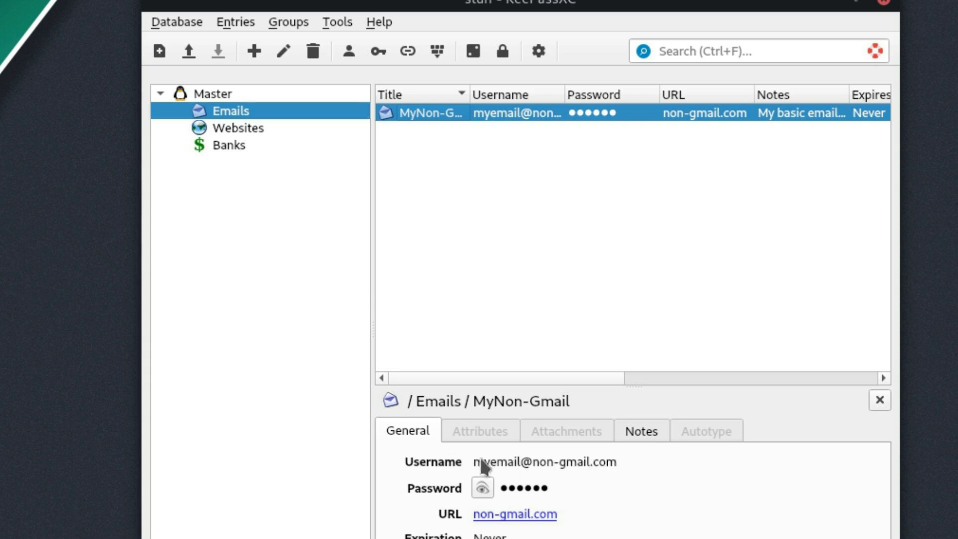
click(482, 488)
click(482, 488)
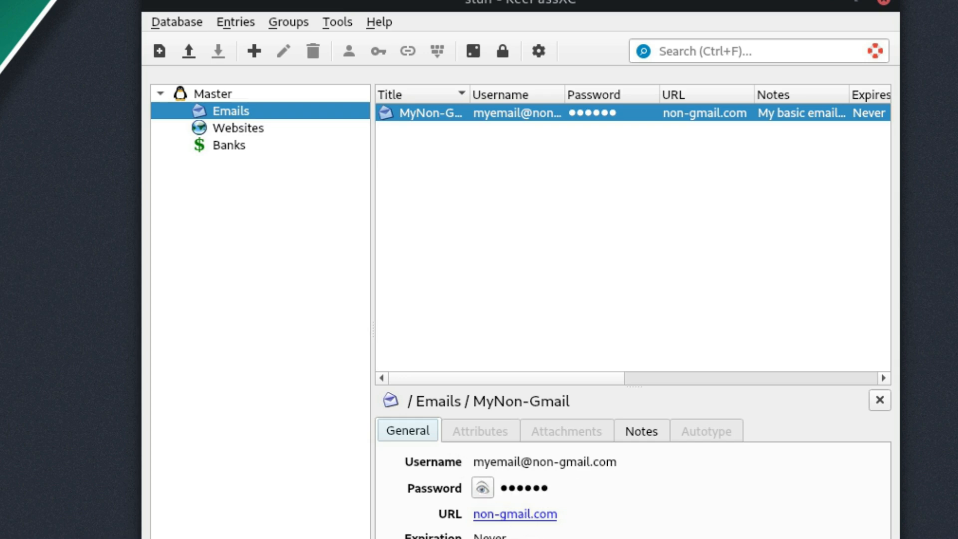
click(641, 433)
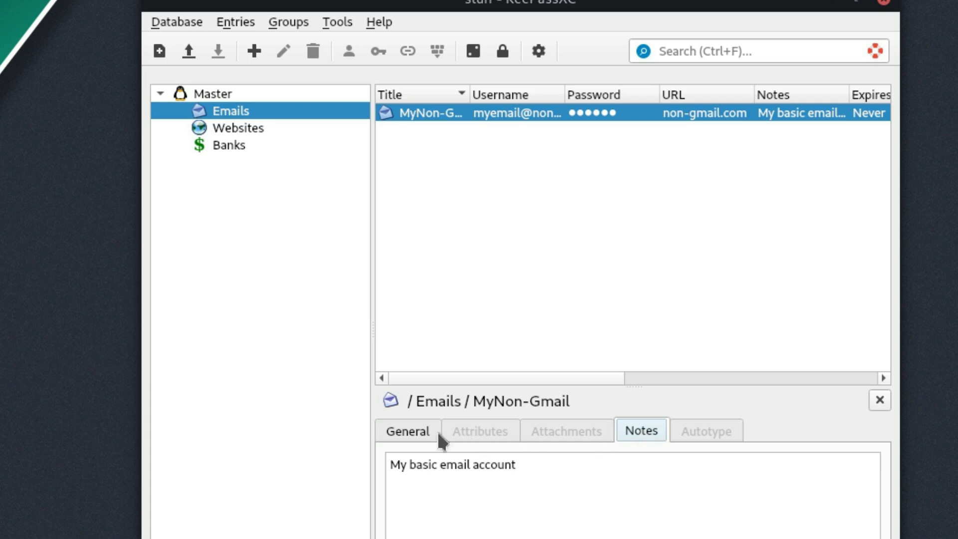
click(401, 437)
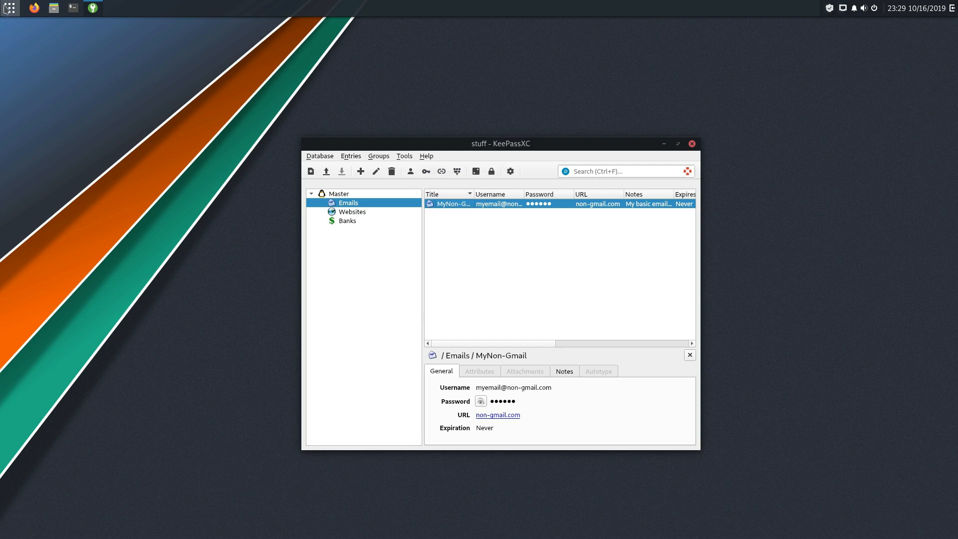
Step: Launch Text Editor and paste the copied MyNon-Gmail username into a new note
key(super)
text(text)
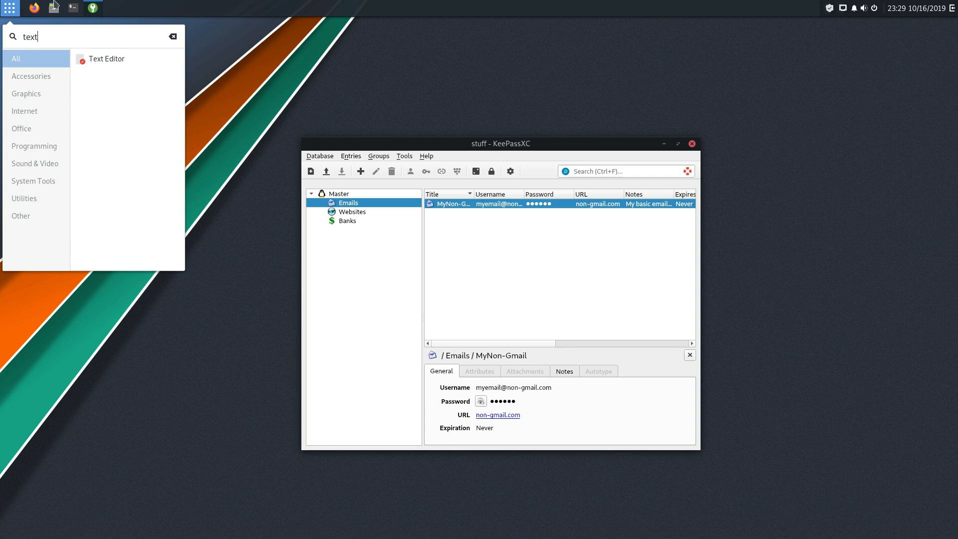
click(105, 59)
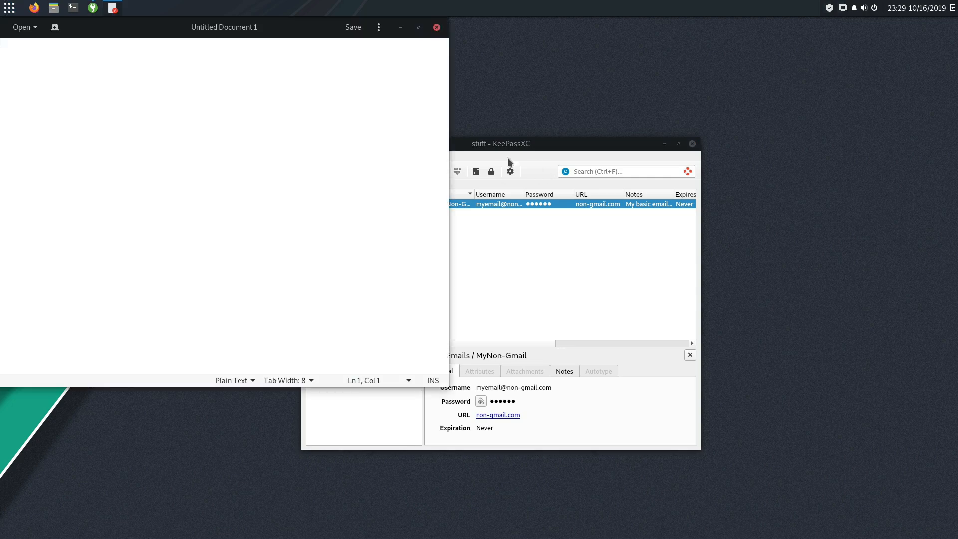
key(ctrl+v)
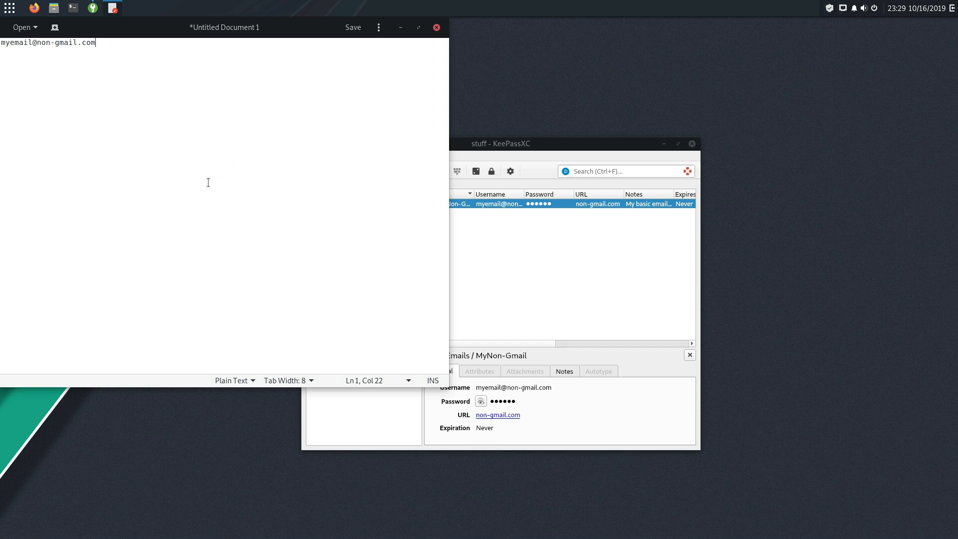
key(Return)
key(Return)
key(Return)
Step: Copy the MyNon-Gmail password from KeePassXC and paste it beneath the username
drag(524, 144, 685, 118)
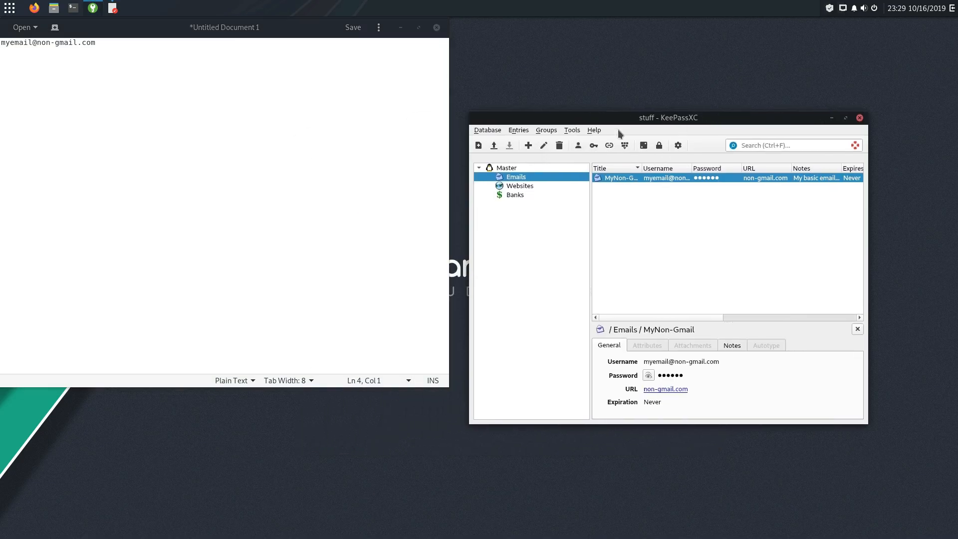
click(594, 147)
click(243, 137)
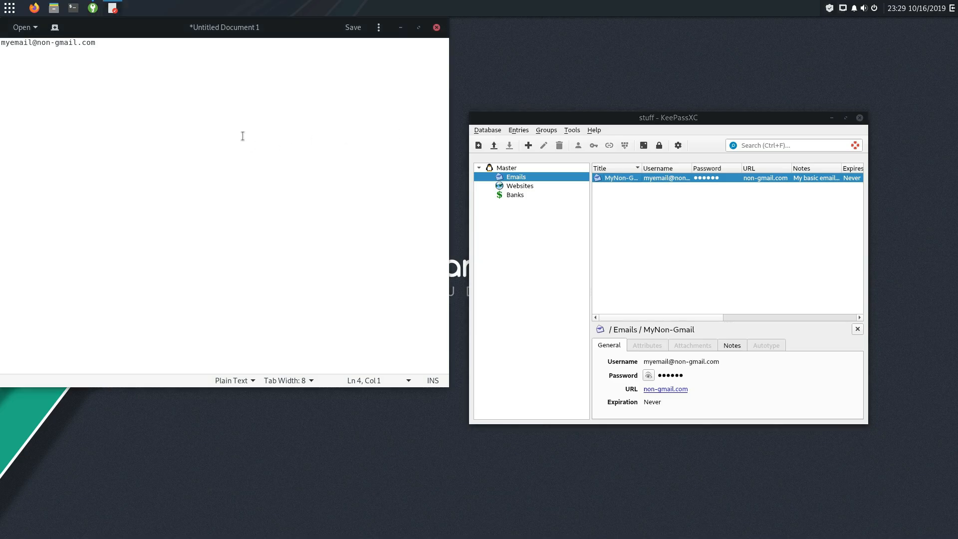
key(ctrl+v)
key(Return)
key(Return)
double_click(621, 177)
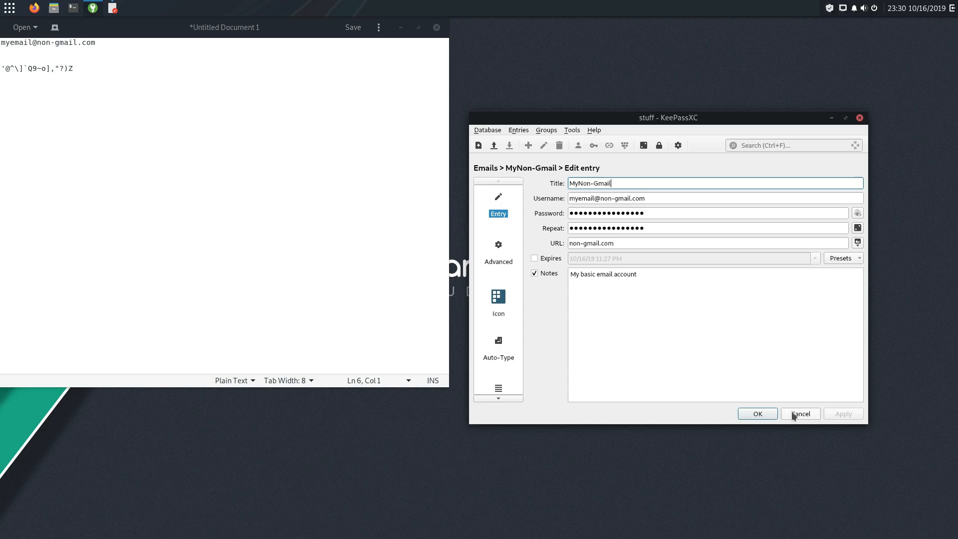
click(759, 414)
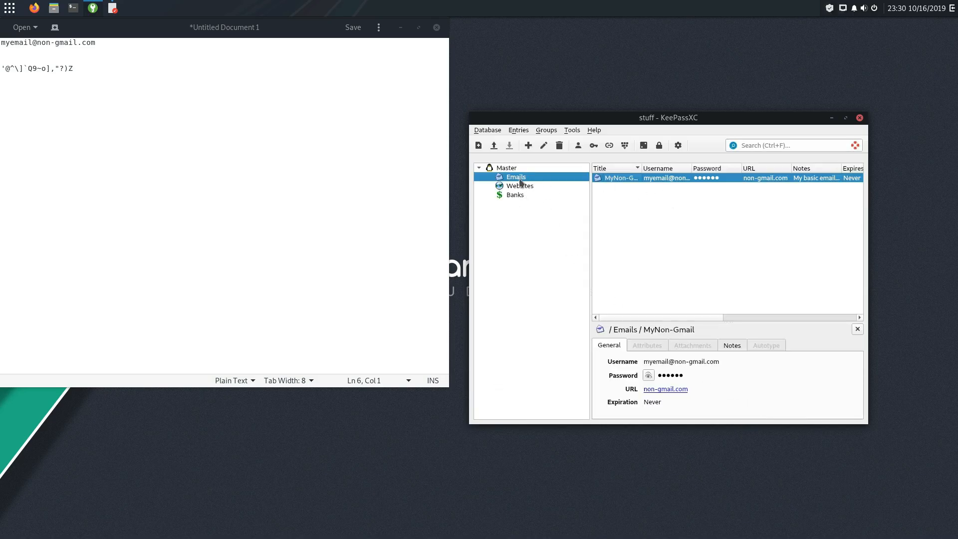
double_click(622, 179)
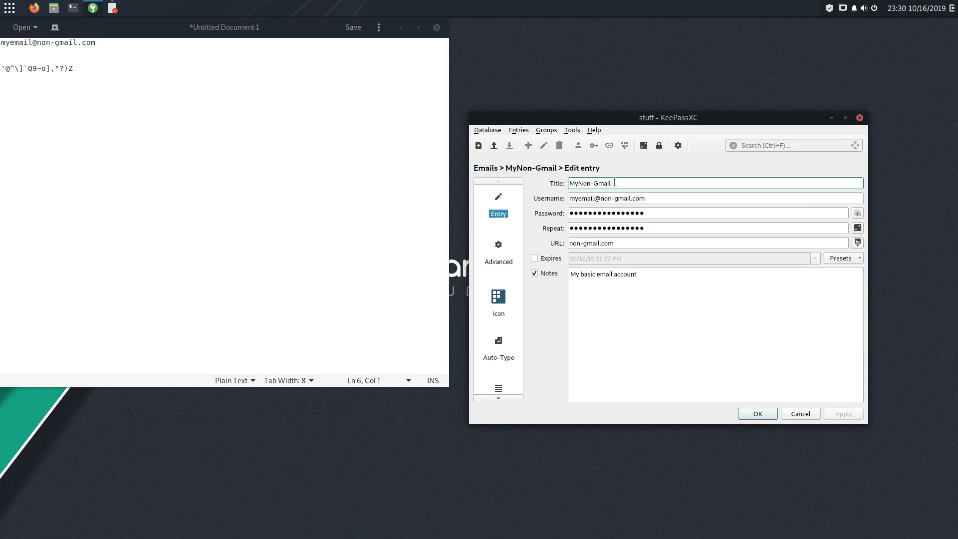
click(497, 253)
click(498, 303)
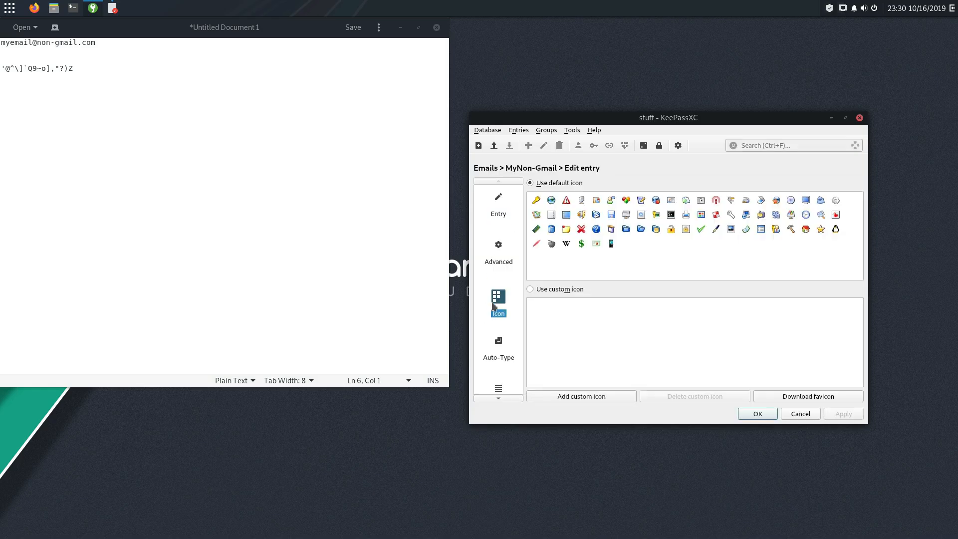
click(497, 202)
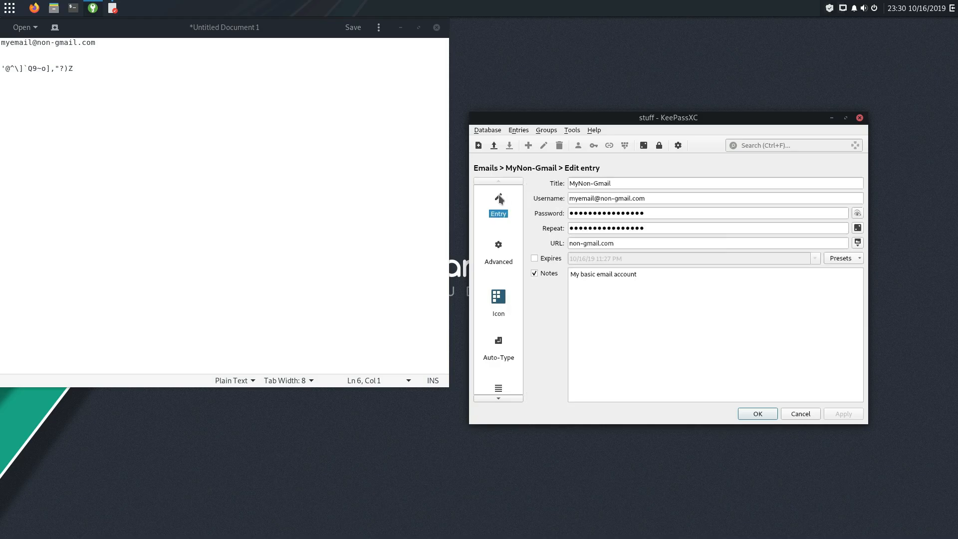
click(498, 249)
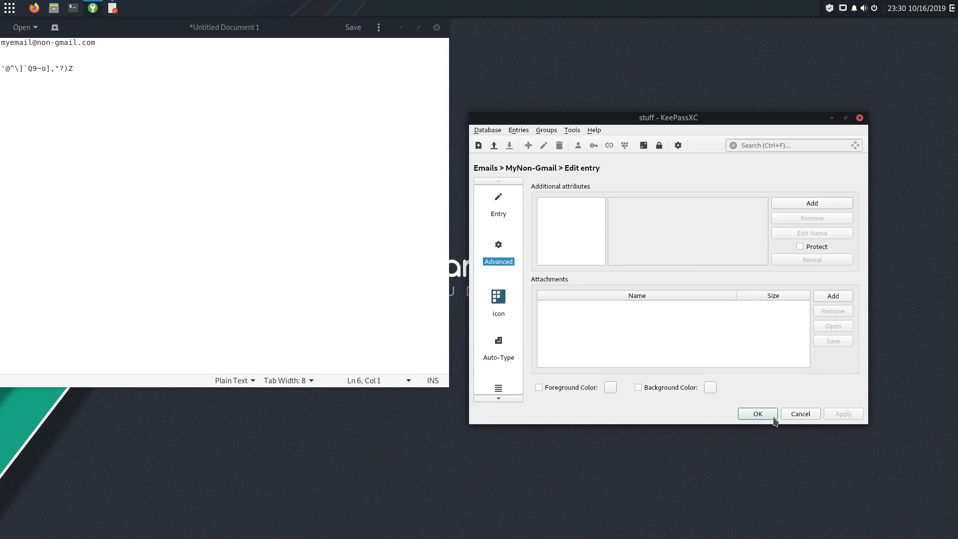
click(802, 413)
click(723, 220)
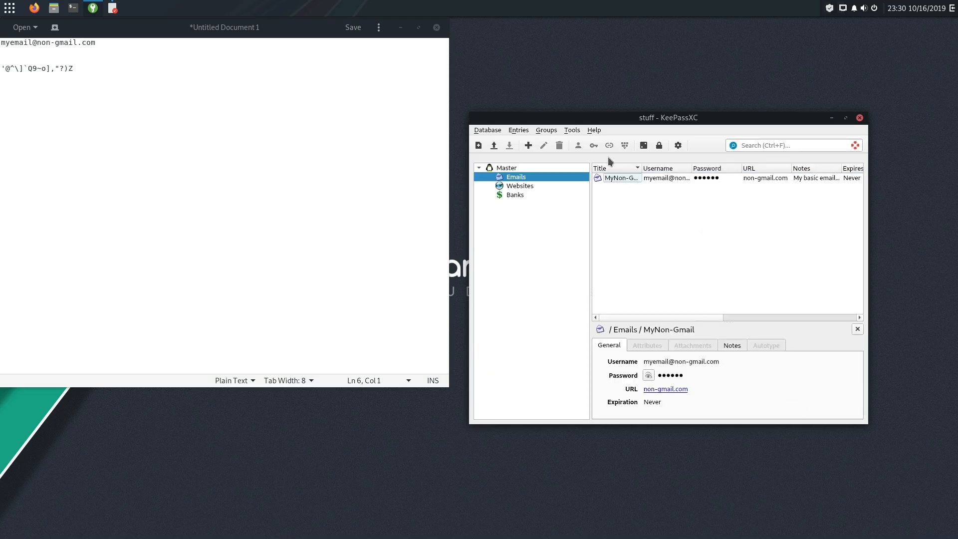
click(526, 187)
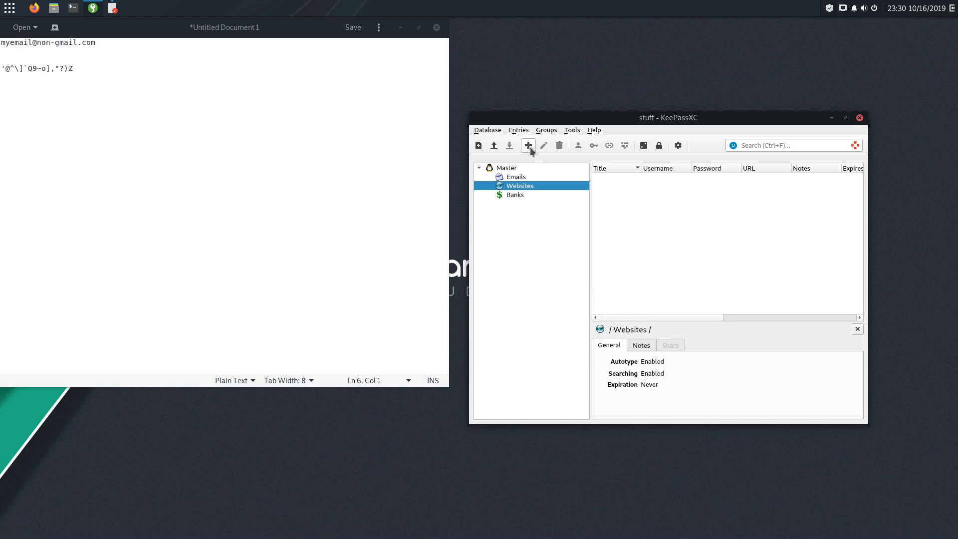
click(516, 178)
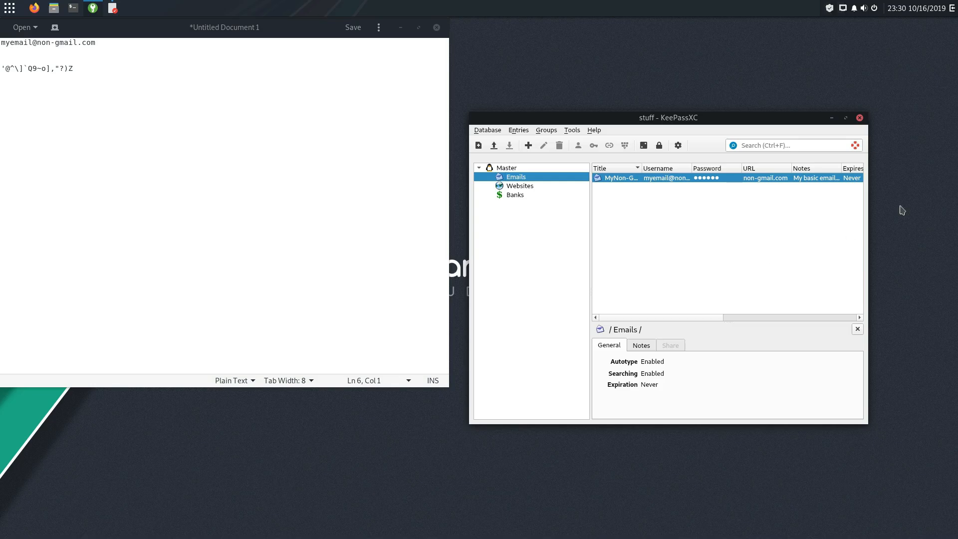
Step: Close the note without saving and launch the Files manager beside KeePassXC
click(437, 28)
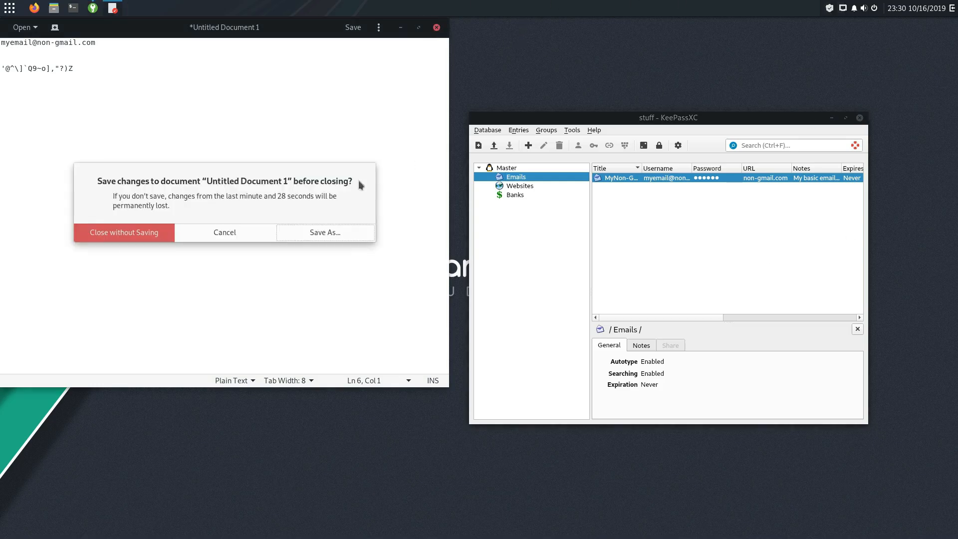
click(139, 233)
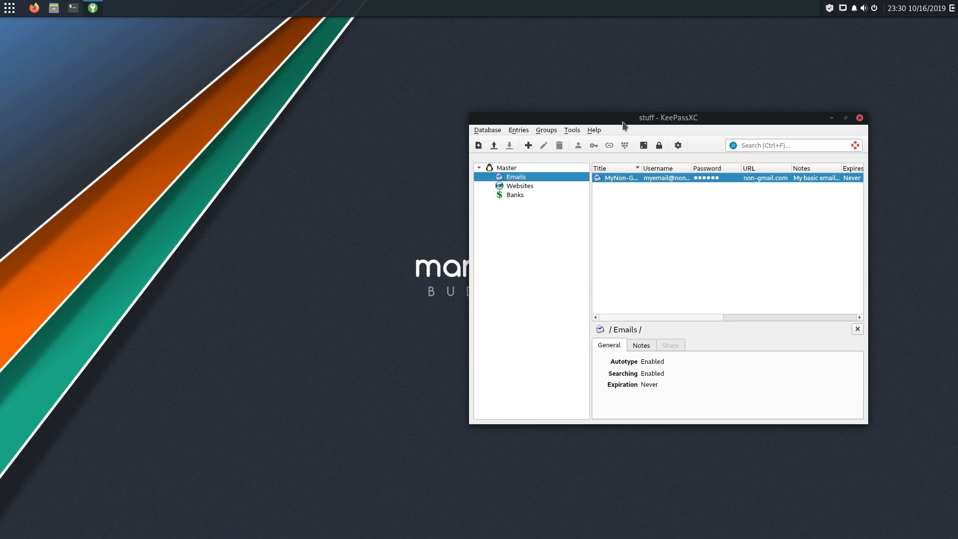
drag(622, 120, 663, 101)
click(10, 8)
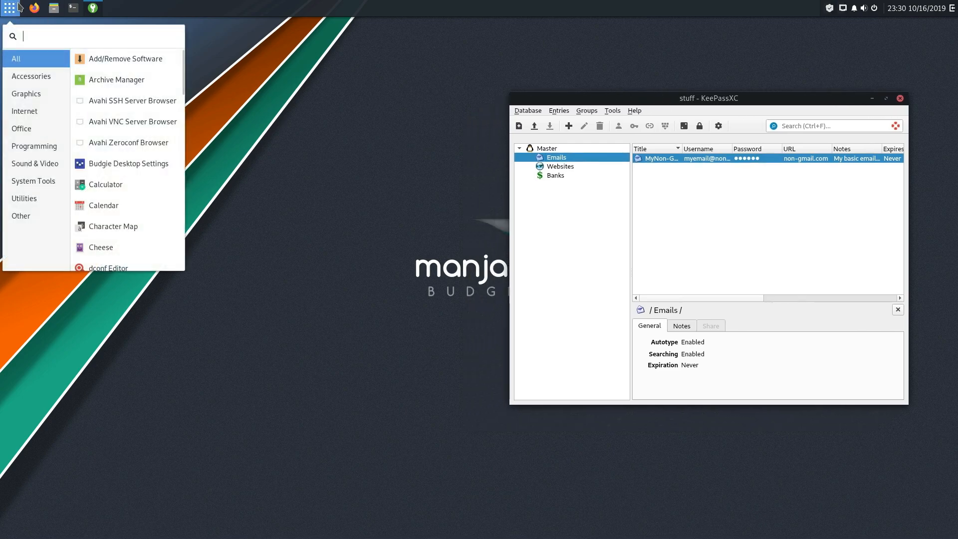
click(53, 7)
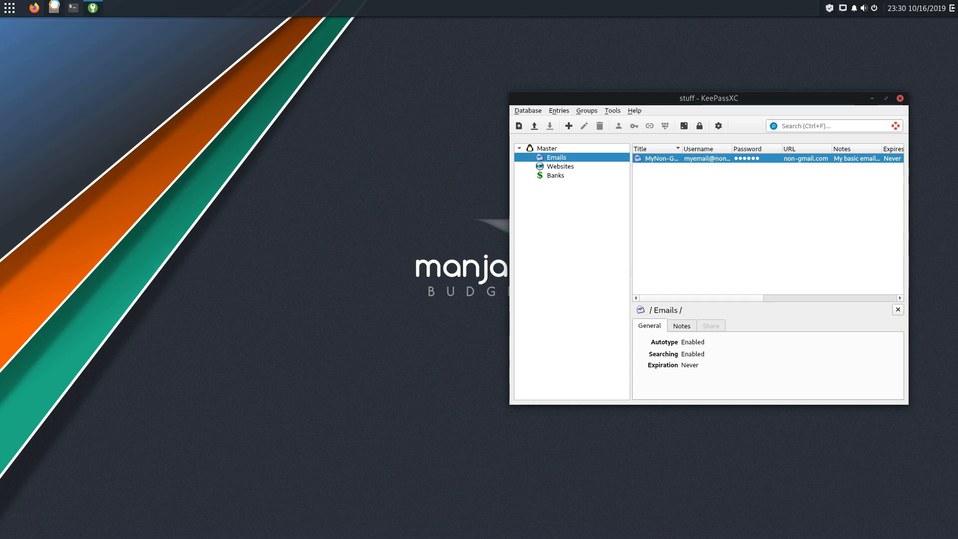
Step: Show hidden files, copy stuff.kdbx from .stuff and paste a backup into Documents
key(ctrl+h)
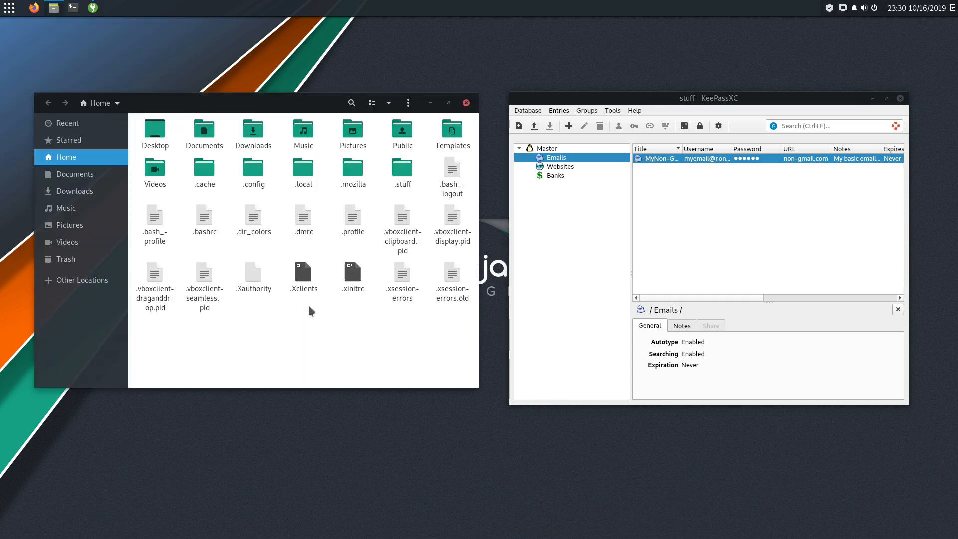
double_click(402, 166)
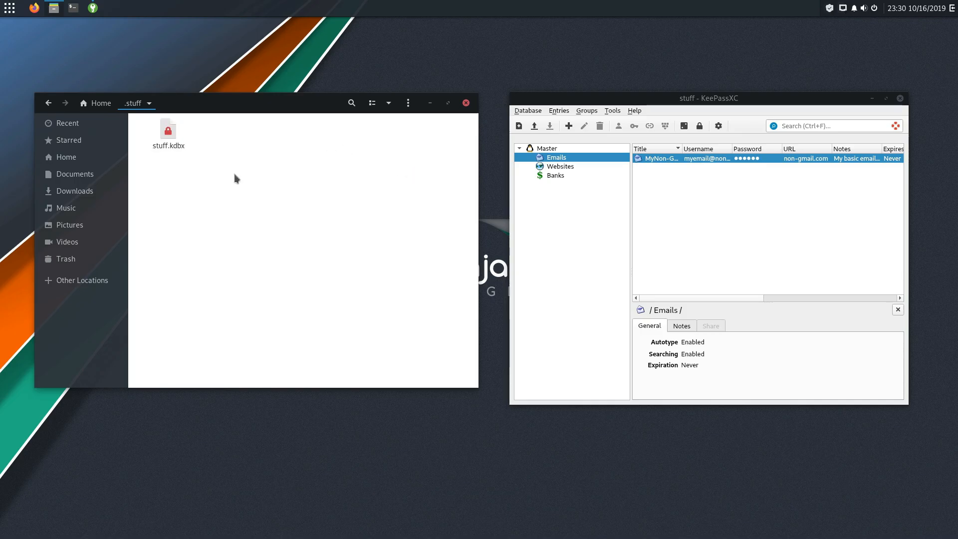
click(168, 131)
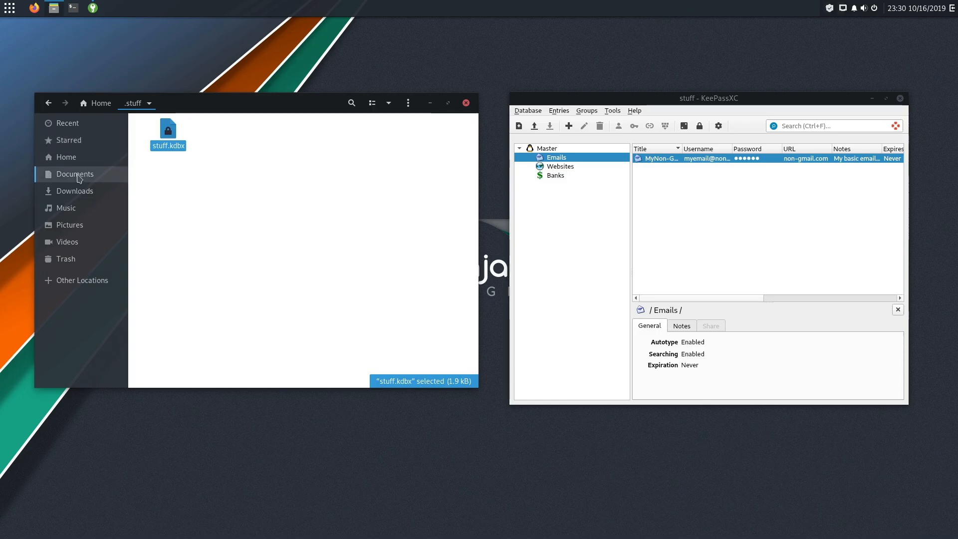
click(78, 176)
key(ctrl+v)
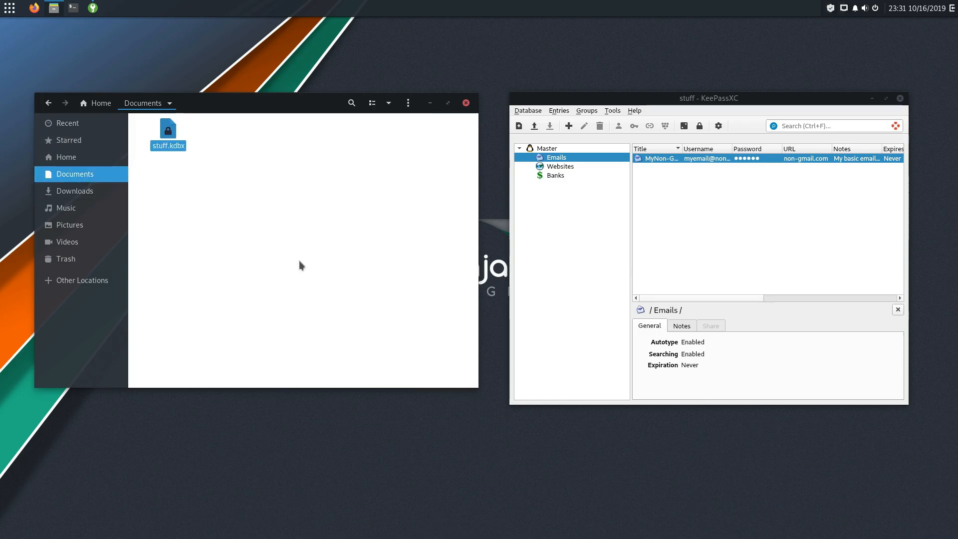
click(313, 194)
click(98, 102)
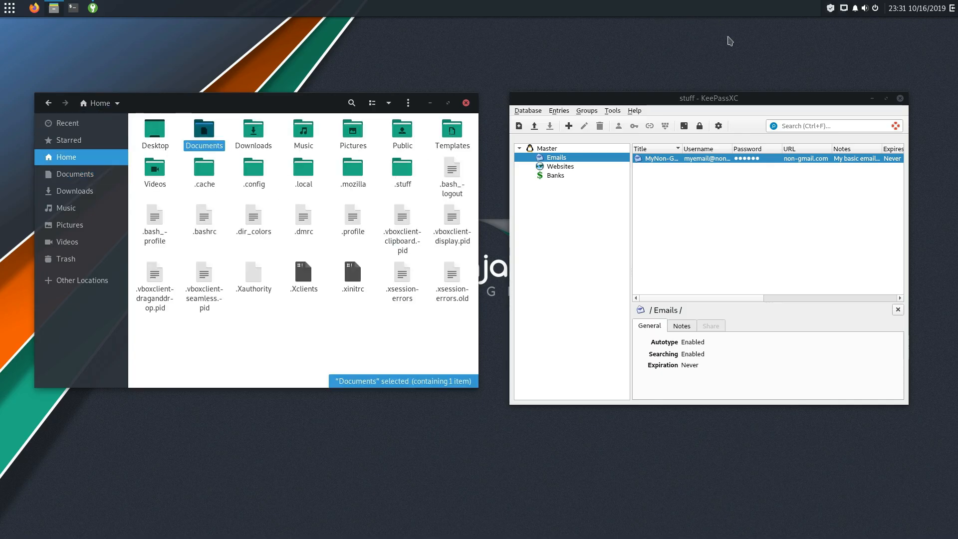
Step: Quit KeePassXC and delete the original stuff.kdbx from the .stuff folder
click(527, 110)
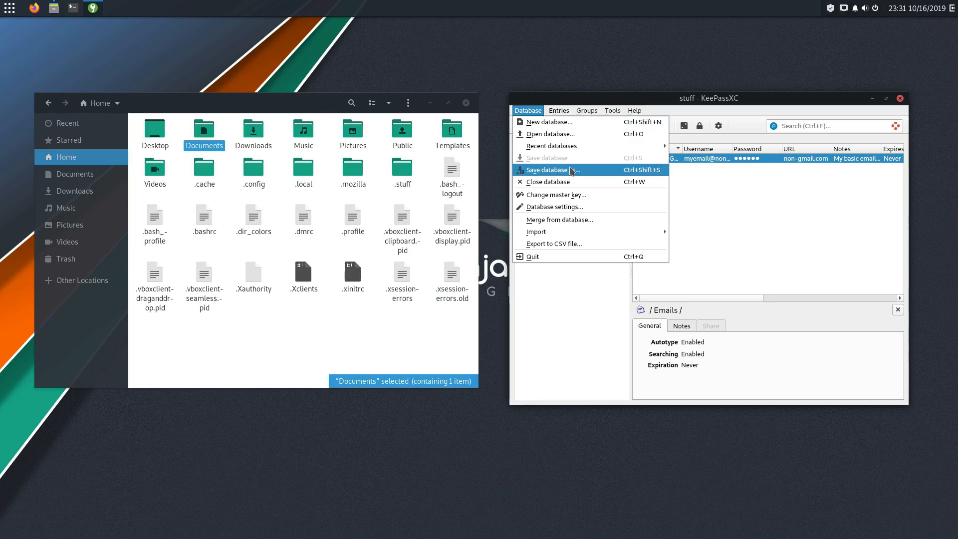
click(803, 79)
click(900, 98)
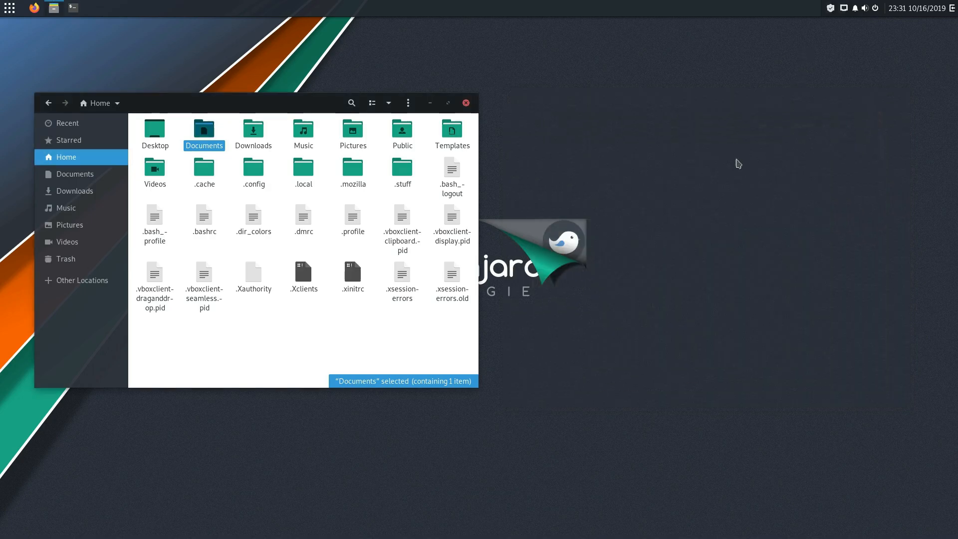
double_click(402, 172)
drag(253, 173, 304, 202)
drag(189, 124, 149, 120)
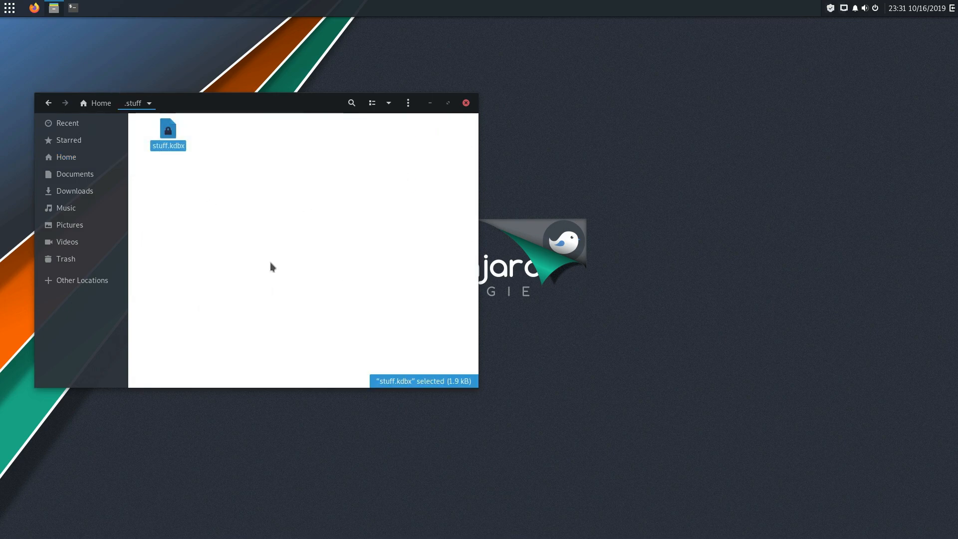
key(Delete)
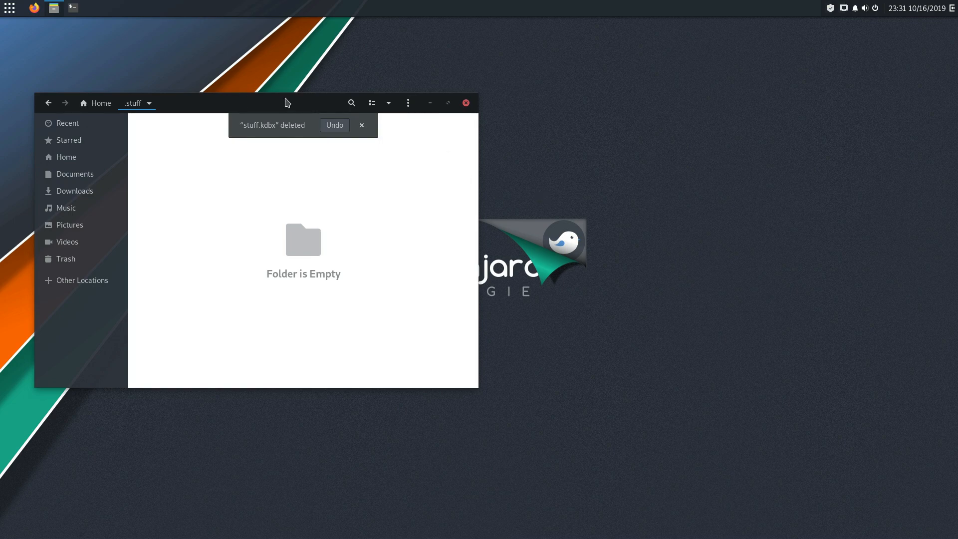
Step: Relaunch KeePassXC from the launcher and clear its failed-to-open database error
click(465, 102)
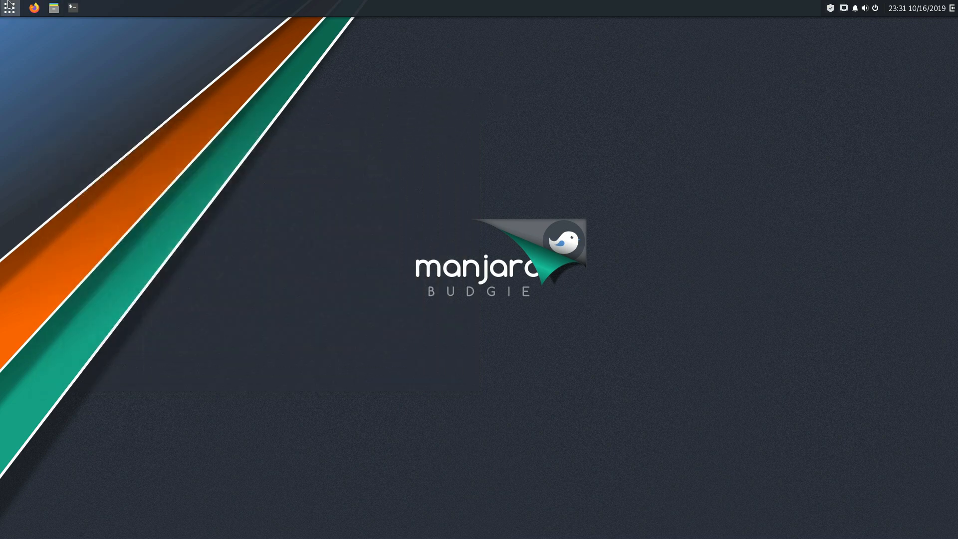
click(9, 8)
text(key)
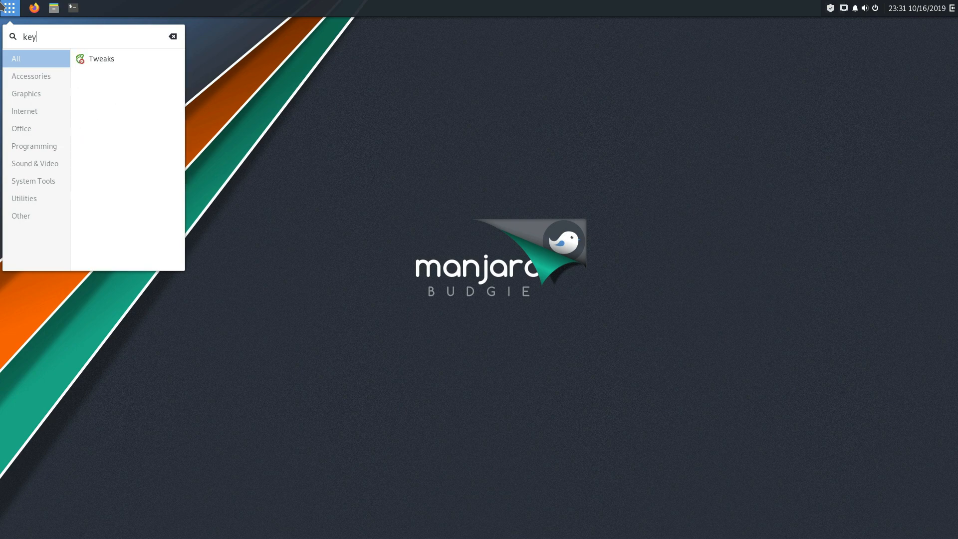
text(ep)
key(Return)
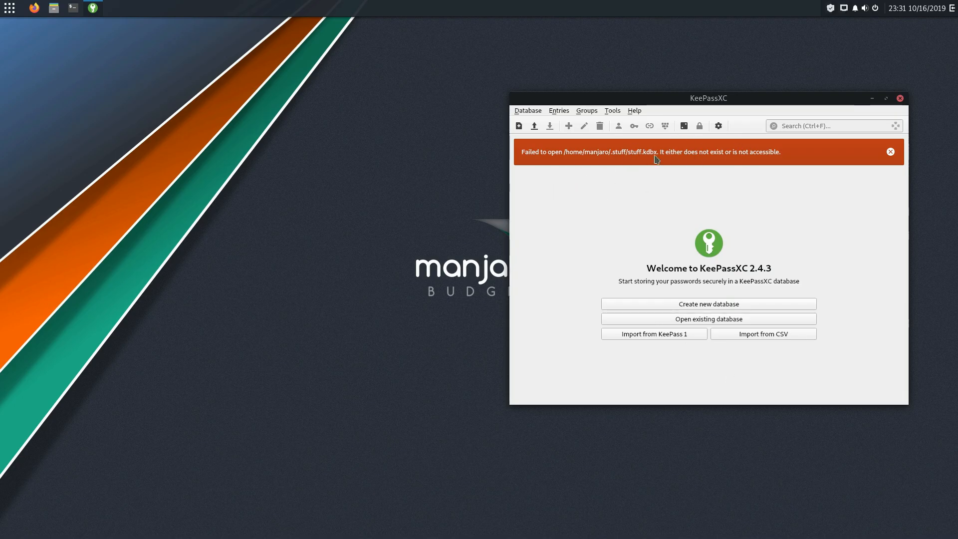
click(891, 152)
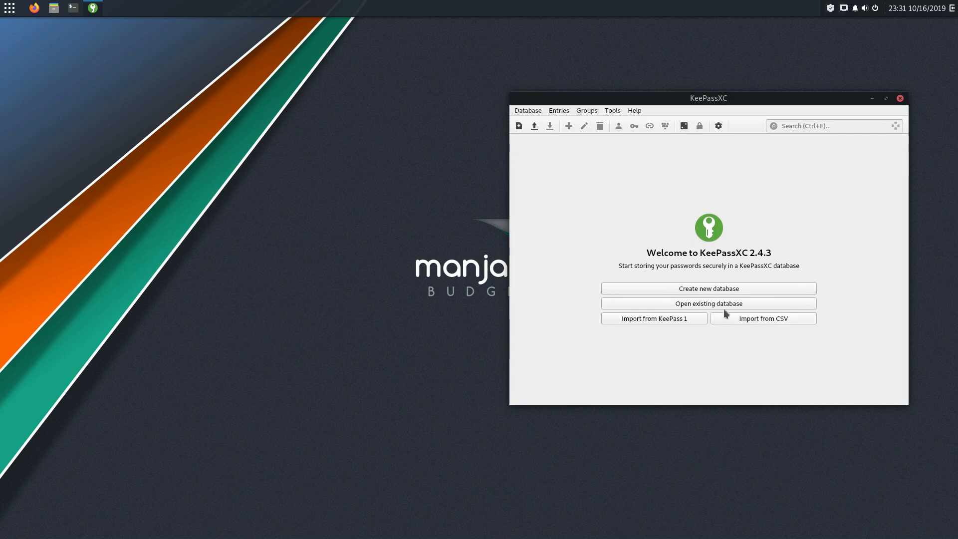
Step: Unlock stuff.kdbx from the Documents folder with the master password
click(727, 306)
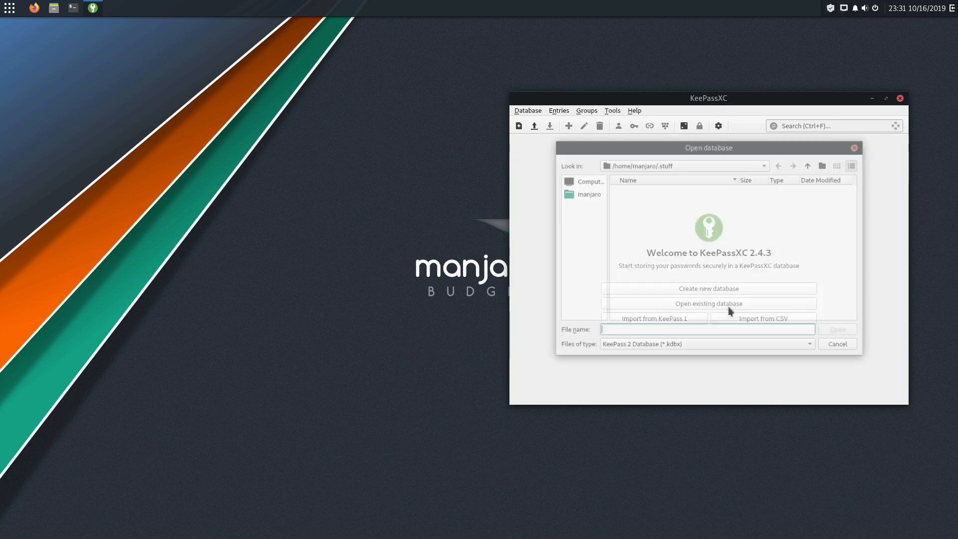
click(809, 163)
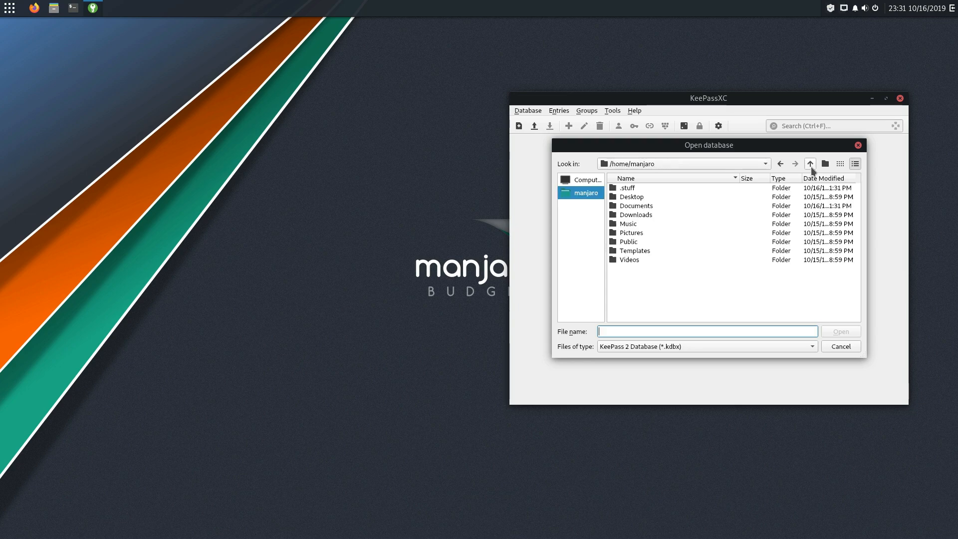
double_click(635, 205)
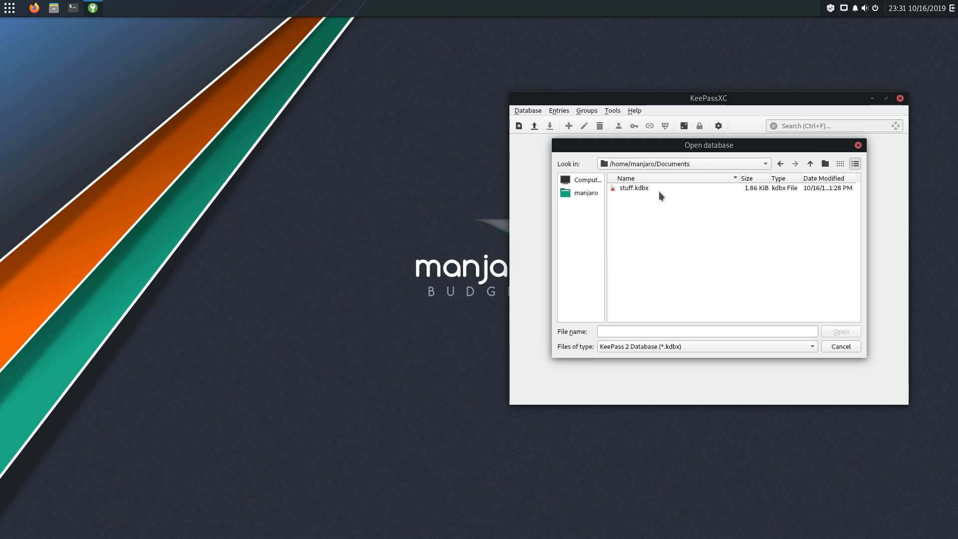
double_click(637, 188)
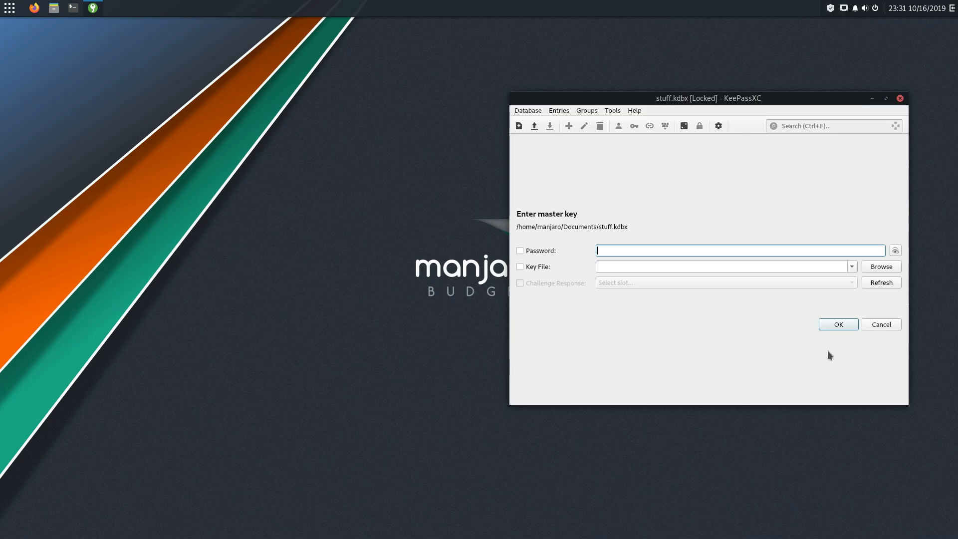
text(*********)
text(*)
click(838, 324)
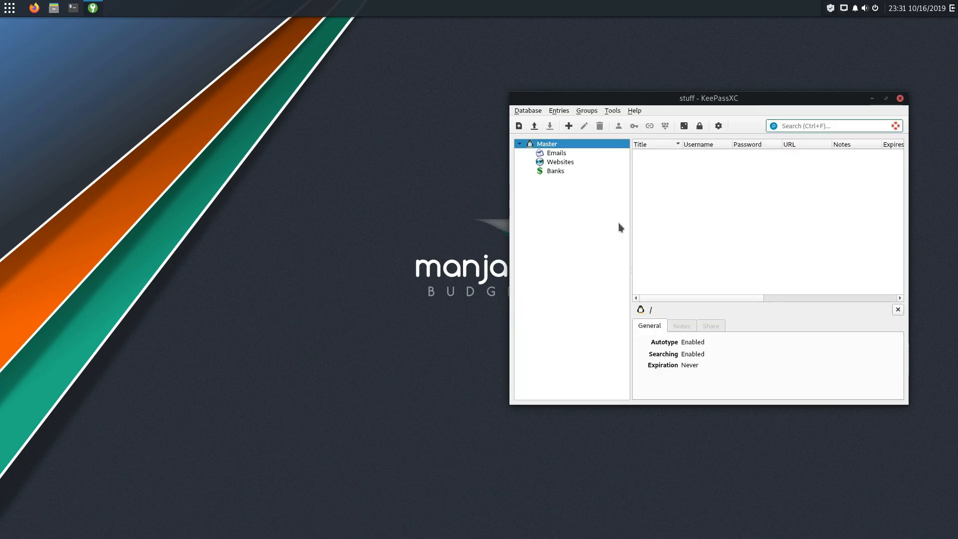
Step: Browse the database groups from Emails down to Banks
click(556, 153)
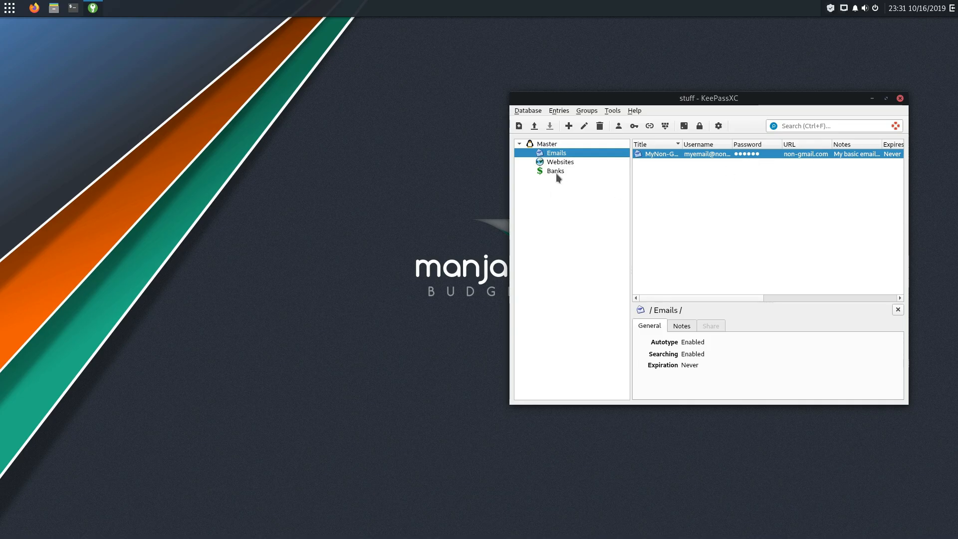
key(Down)
key(Down)
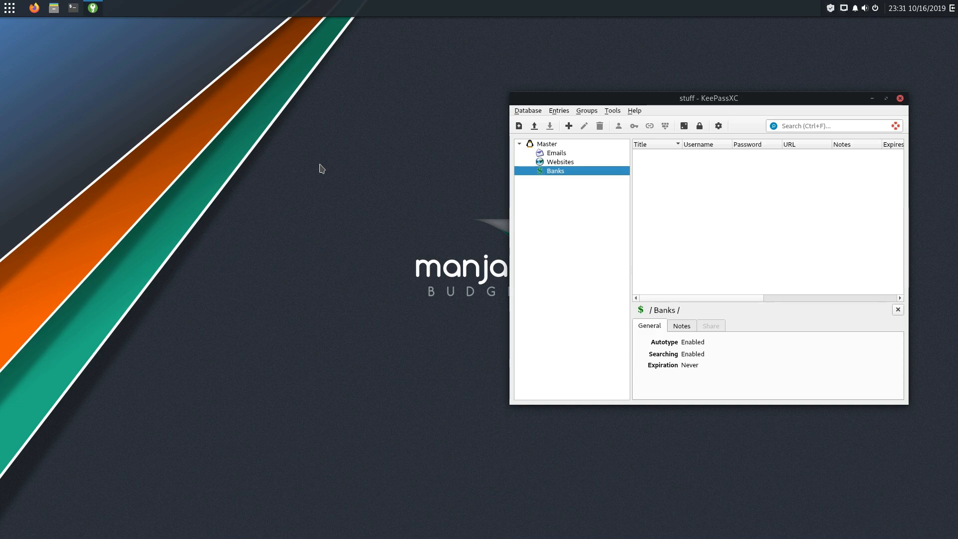
Step: Check the hidden .stuff folder in Files, then go into Documents
click(54, 9)
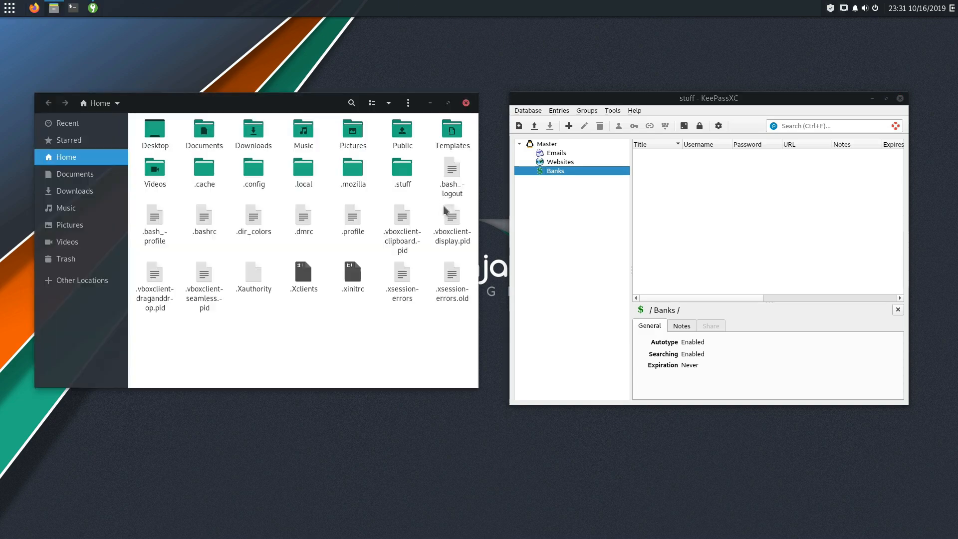
double_click(402, 173)
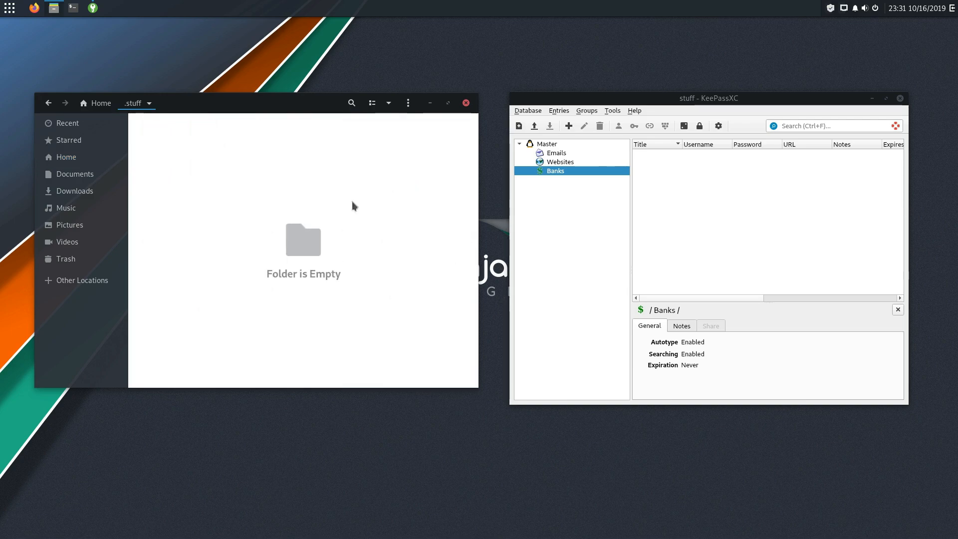
click(101, 103)
click(254, 135)
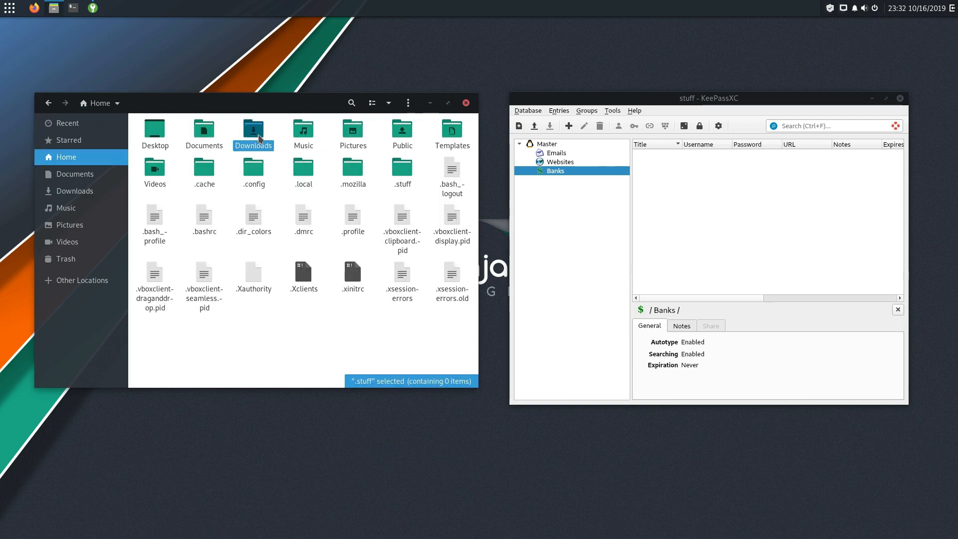
double_click(201, 139)
Step: Move stuff.kdbx from Documents into the hidden .stuff folder
drag(315, 197, 157, 134)
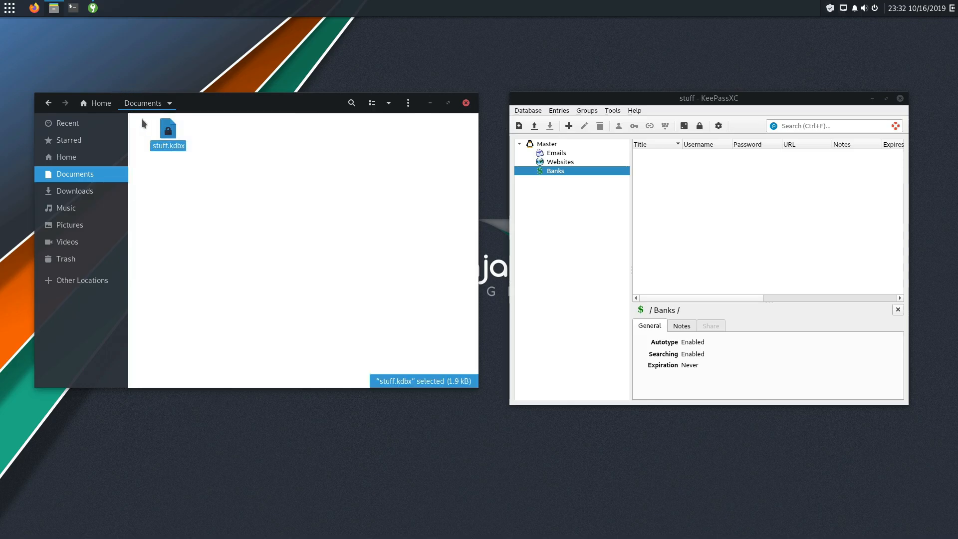
click(98, 102)
double_click(402, 174)
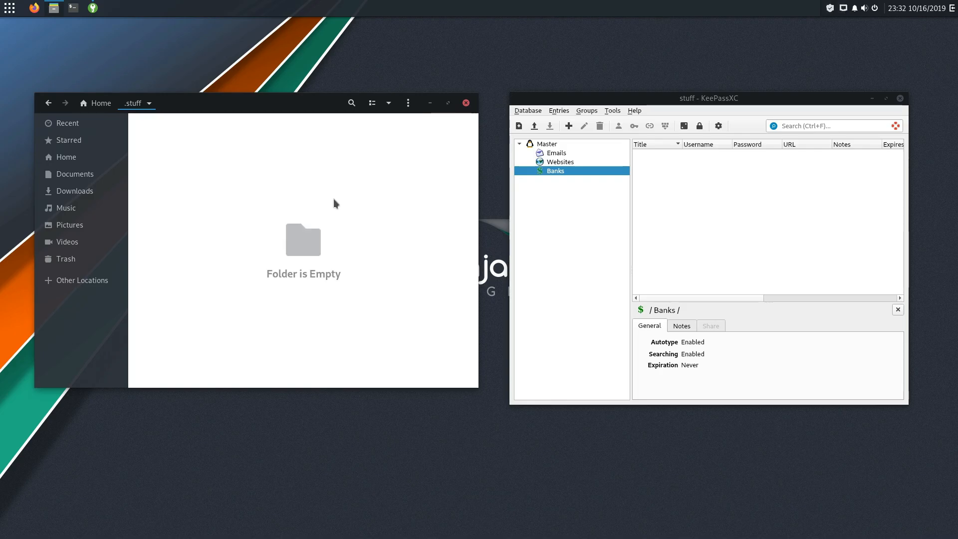
click(168, 135)
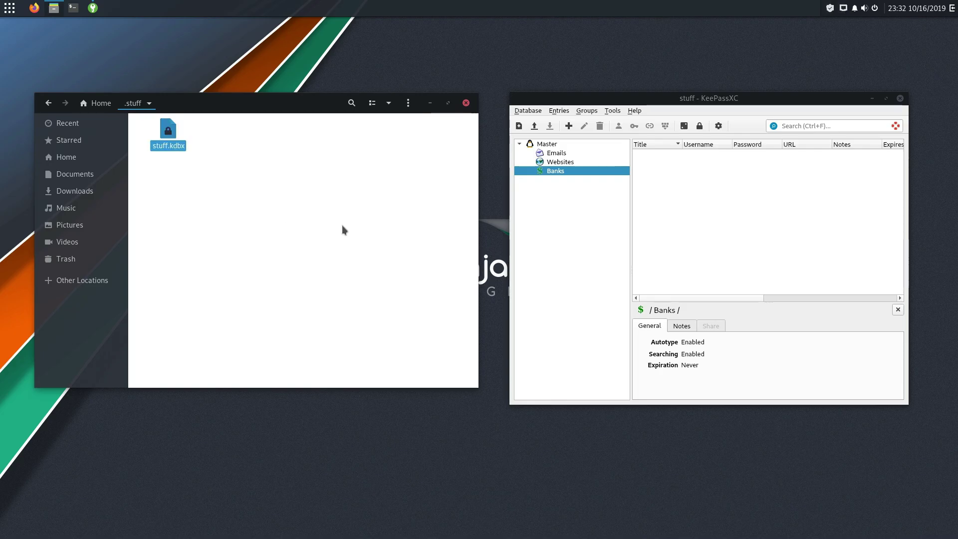
Step: Close Files and dismiss KeePassXC's autoreload error notice
click(466, 102)
click(890, 154)
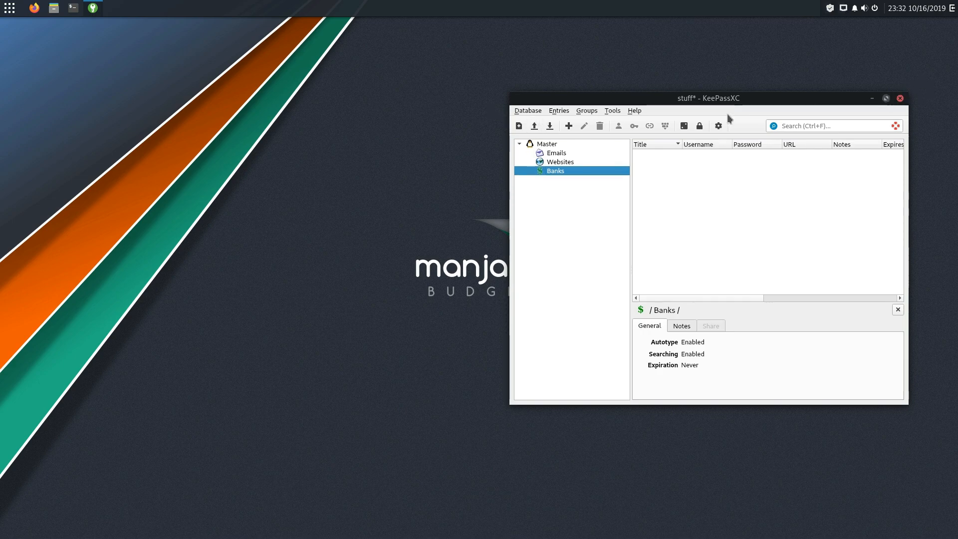
Step: Close KeePassXC and relaunch it from the applications list
click(900, 98)
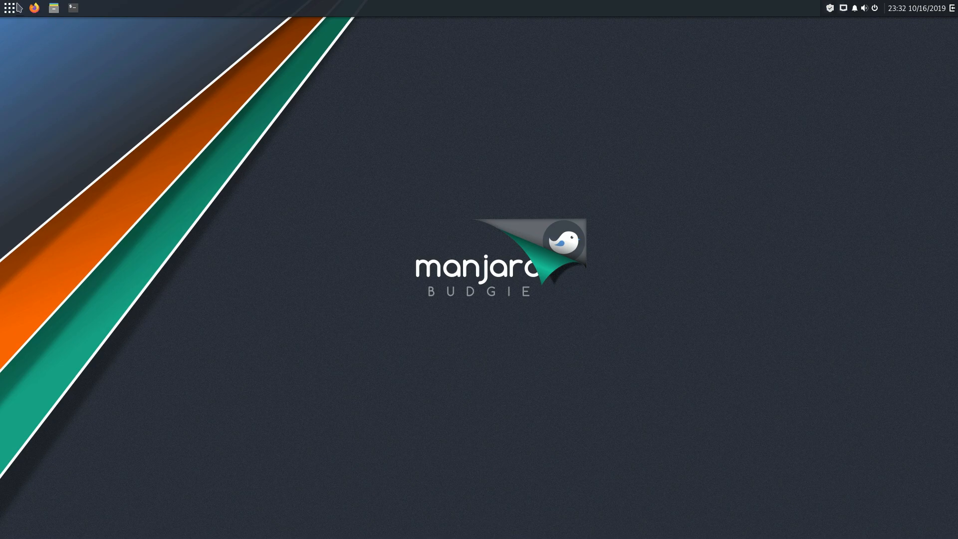
click(10, 8)
text(kee)
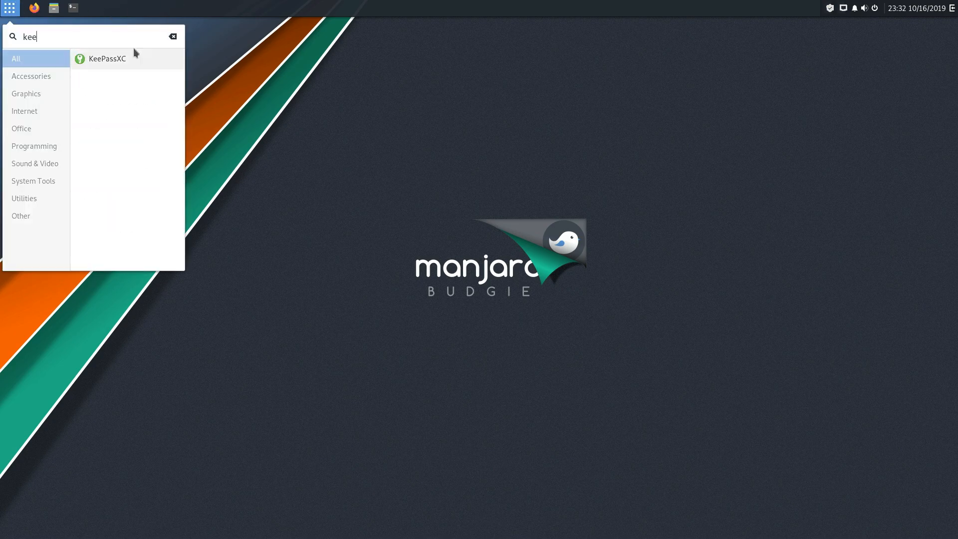
click(116, 59)
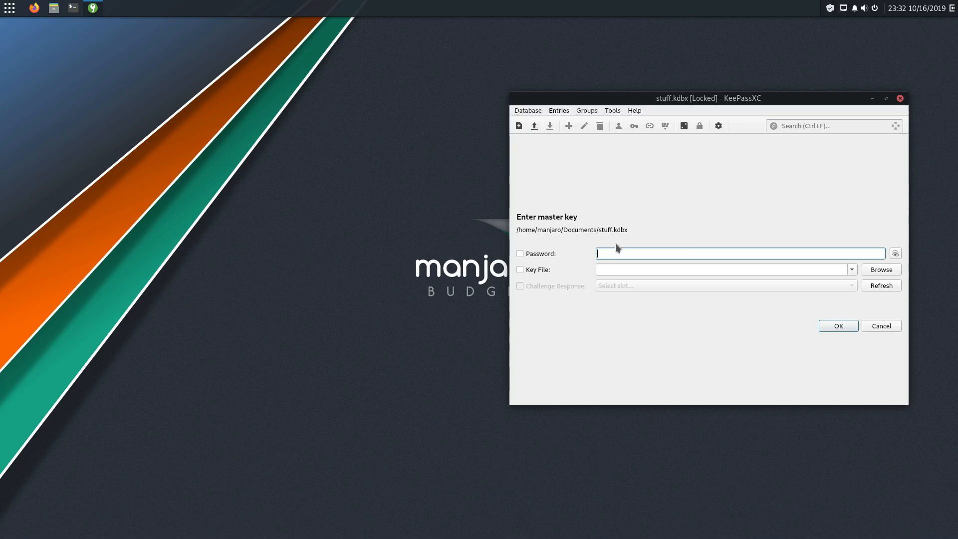
Step: Open stuff.kdbx from the .stuff folder and close the locked Documents copy's tab
click(528, 111)
click(550, 134)
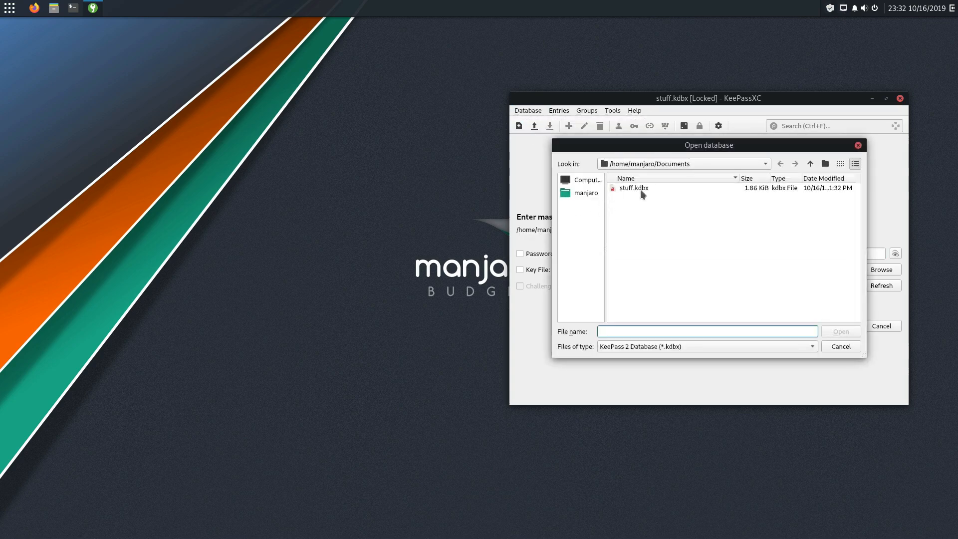
click(810, 165)
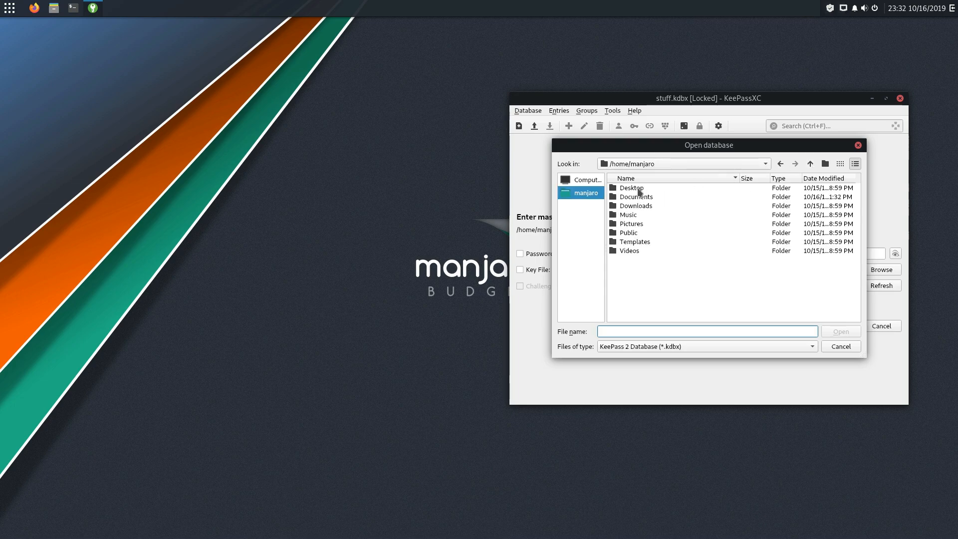
text(.s)
text(tuff/)
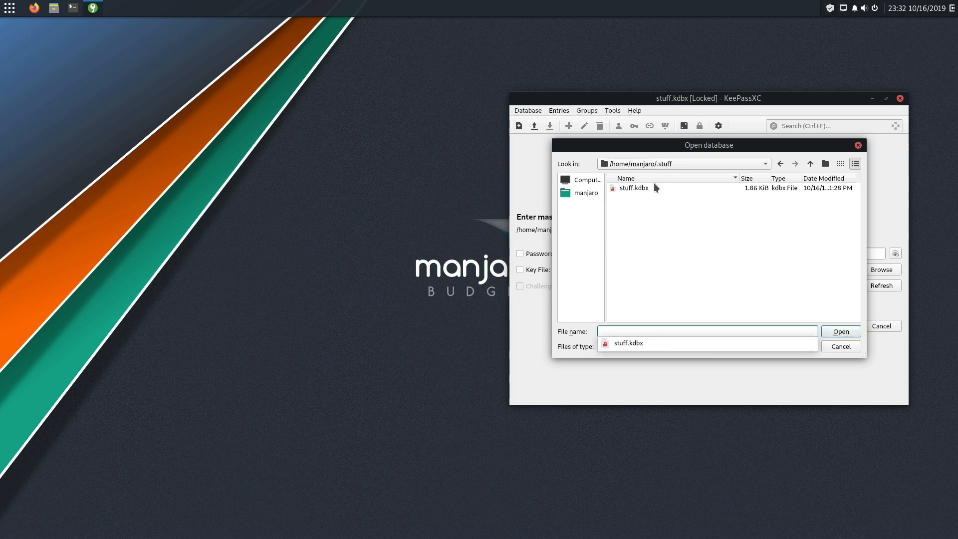
double_click(634, 187)
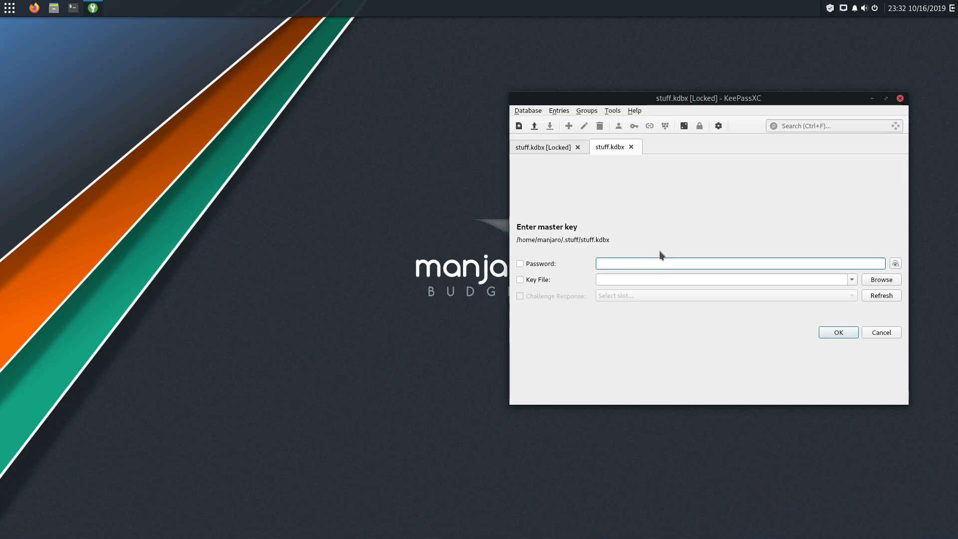
click(578, 146)
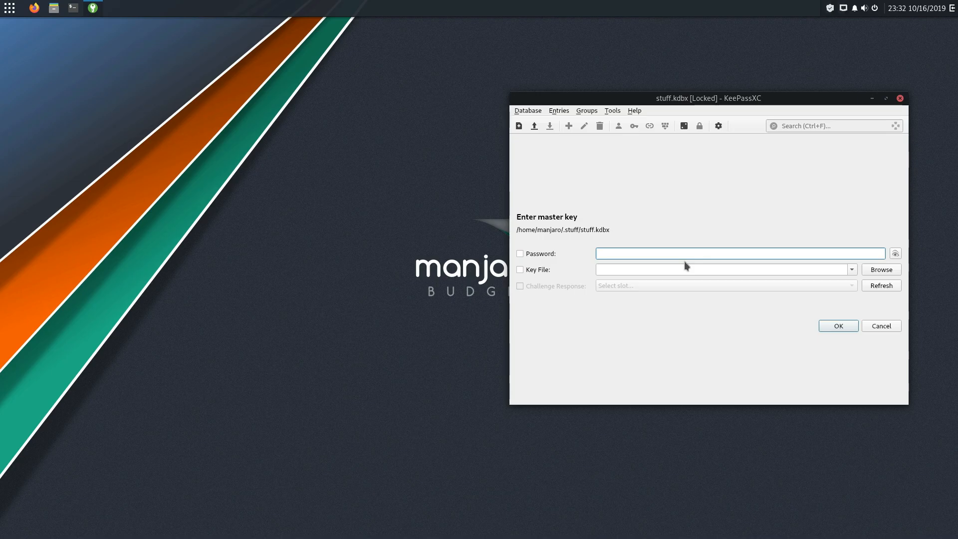
text(••••••••••)
Step: Unlock the database with the master password and show the Emails entry
click(838, 326)
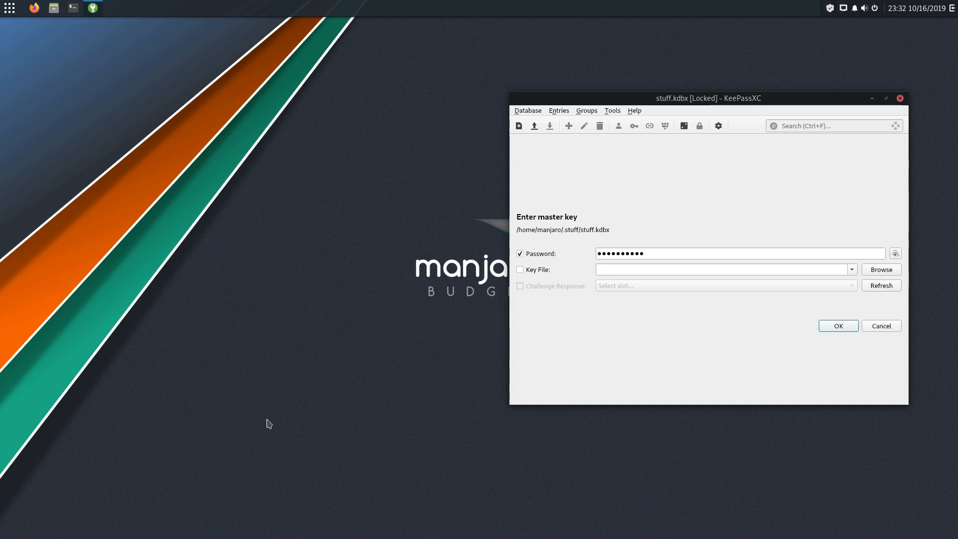
click(556, 158)
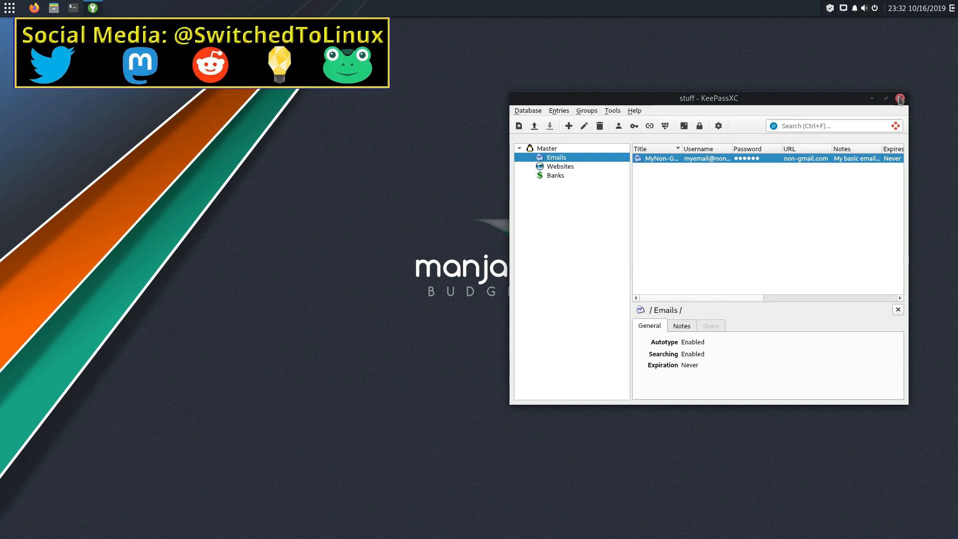
Step: Close KeePassXC, leaving the empty desktop
click(900, 100)
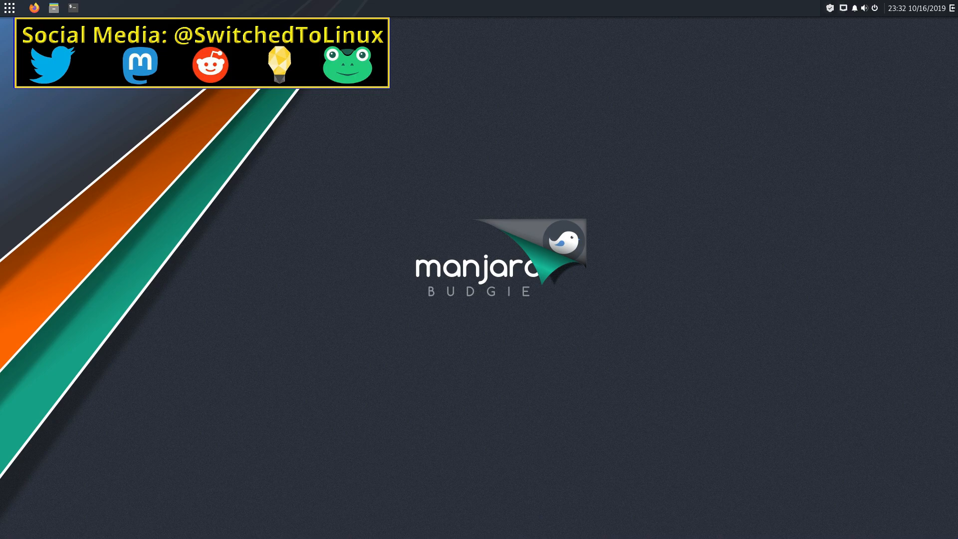